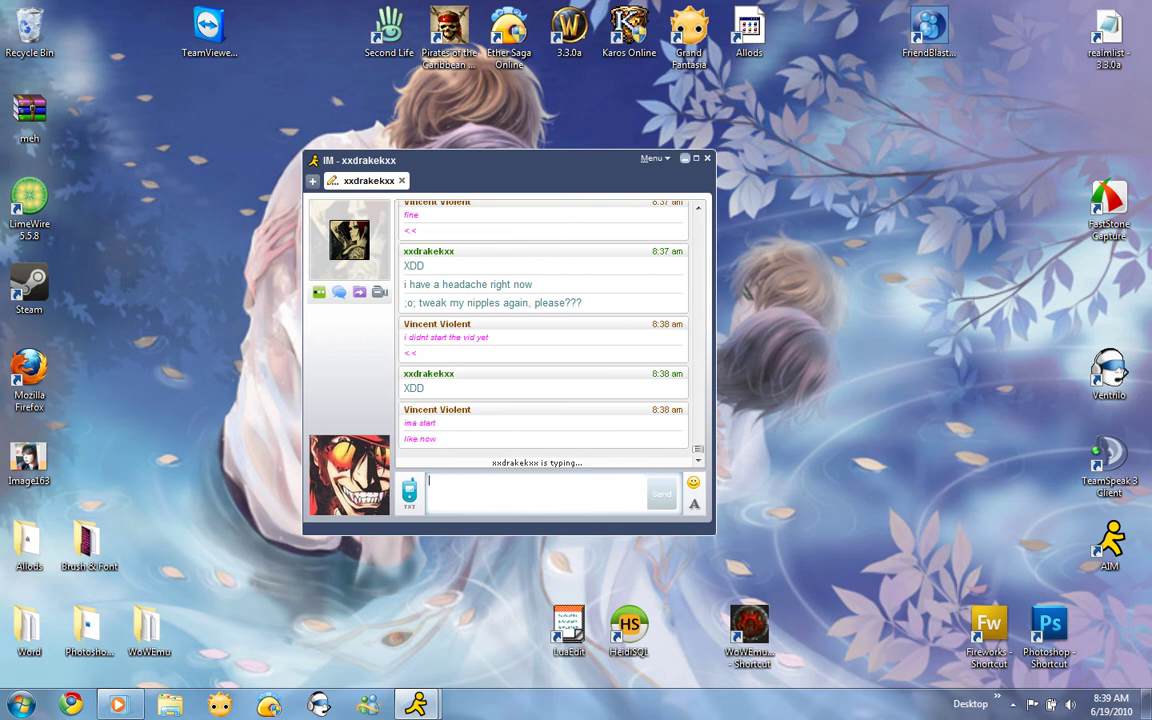
Step: Launch Photoshop from its desktop shortcut and send 'because ur ugly' in the AIM chat
left_click(707, 158)
right_click(1078, 625)
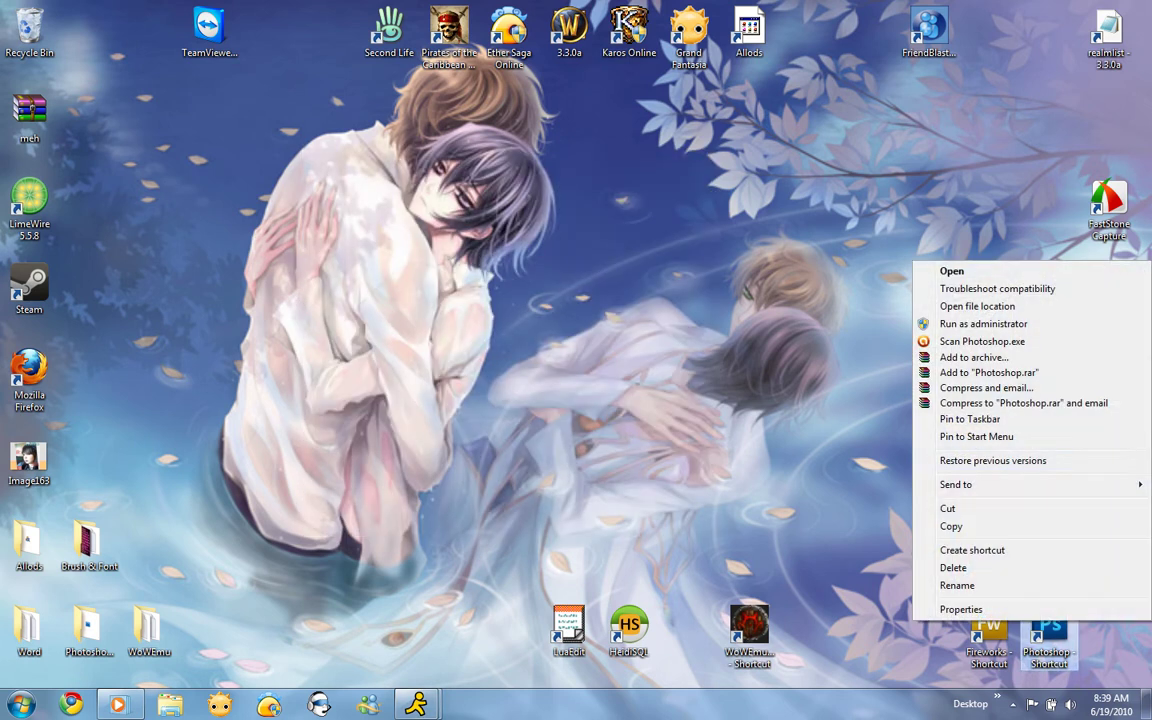
left_click(990, 337)
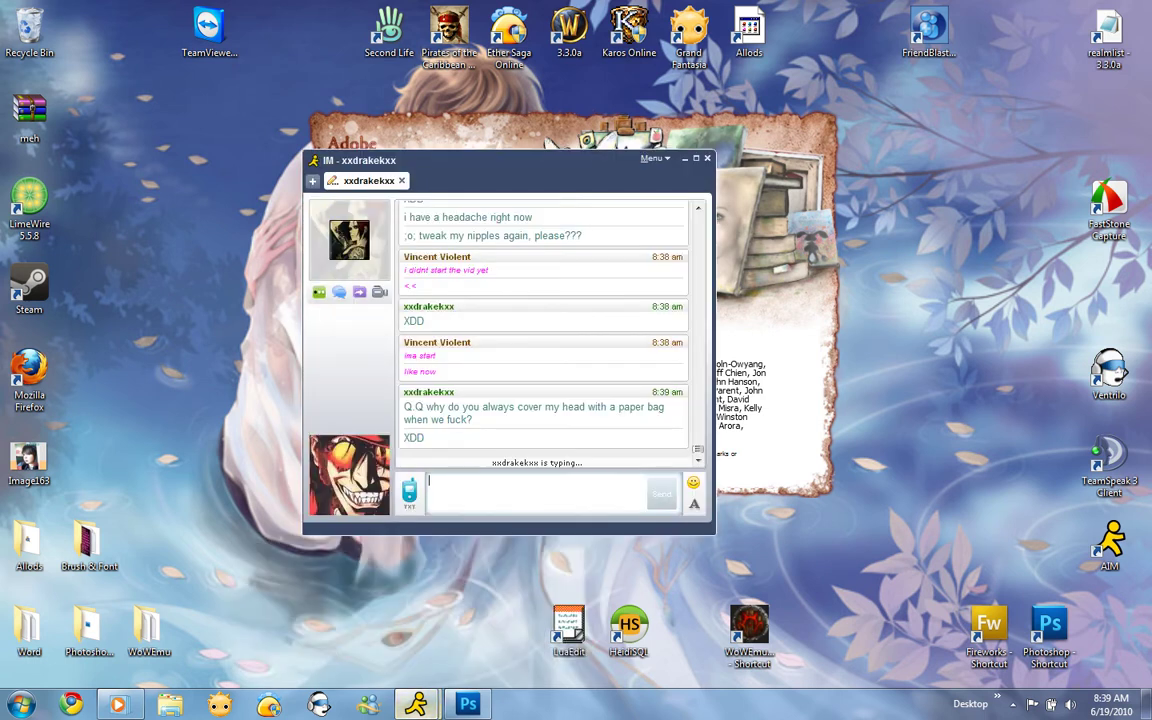
type("becau")
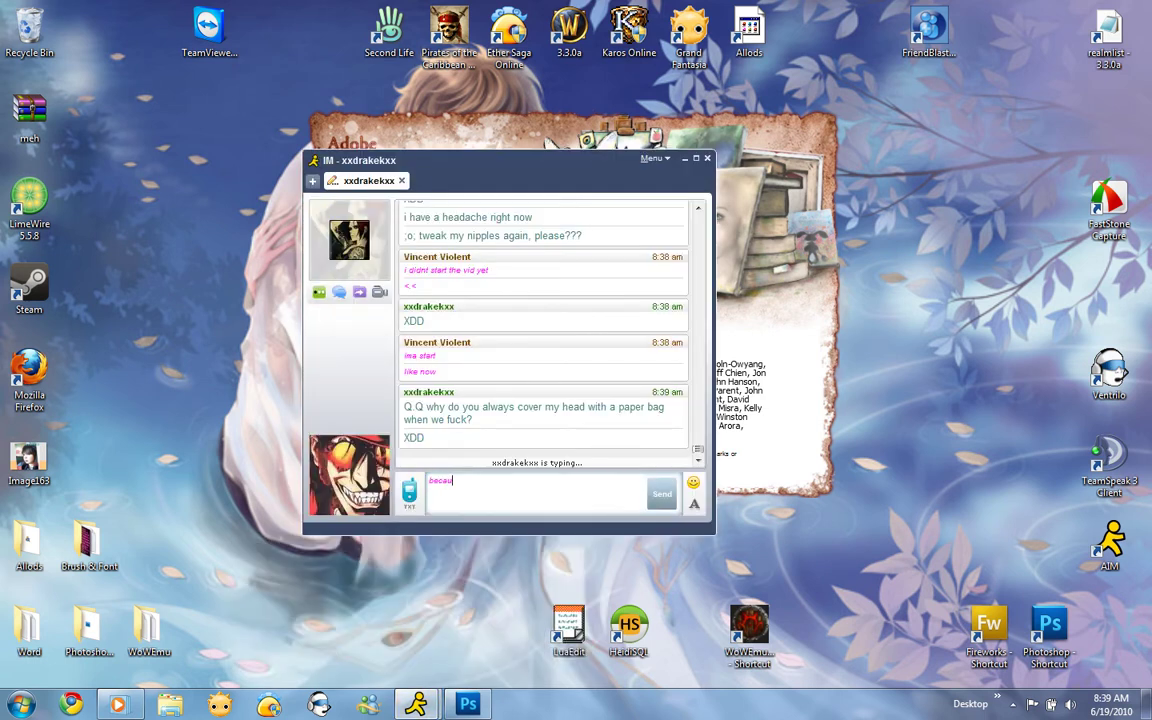
type("se ur ugly")
key("Return")
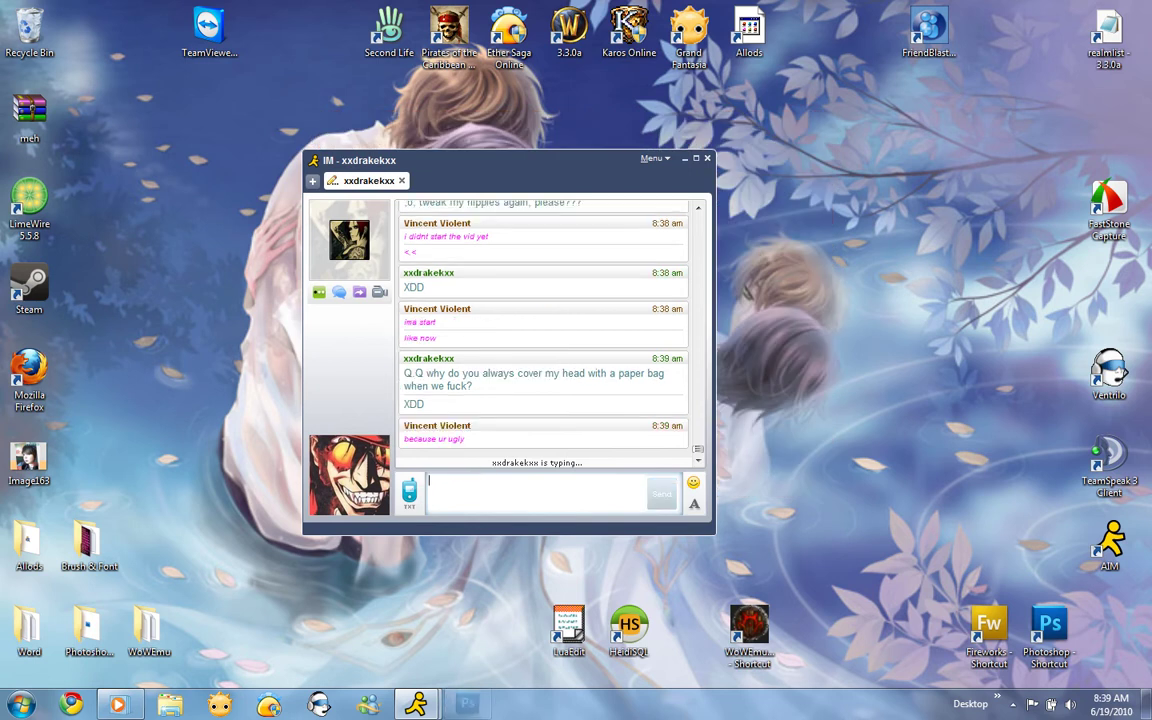
Step: Open the long-haired girl image 4cc2f02bbc3ff40e99bf8a671ea20212.png from the Women folder
key("Escape")
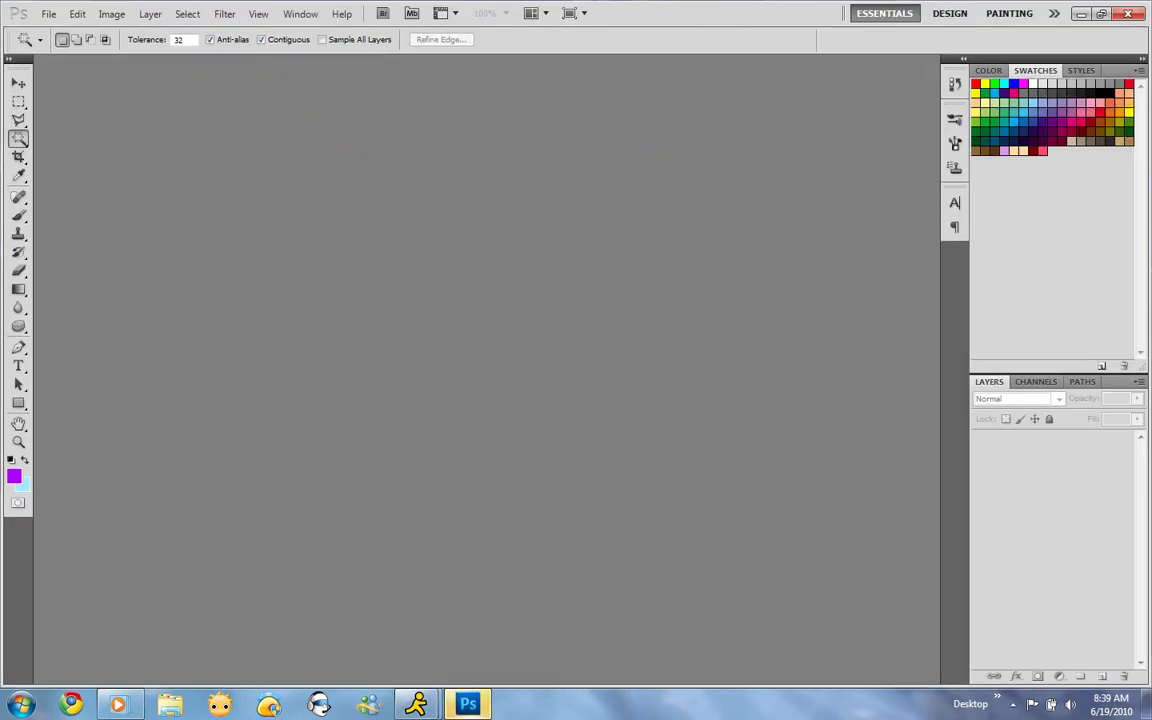
key("Down")
key("Down")
key("Down")
key("Up")
key("Return")
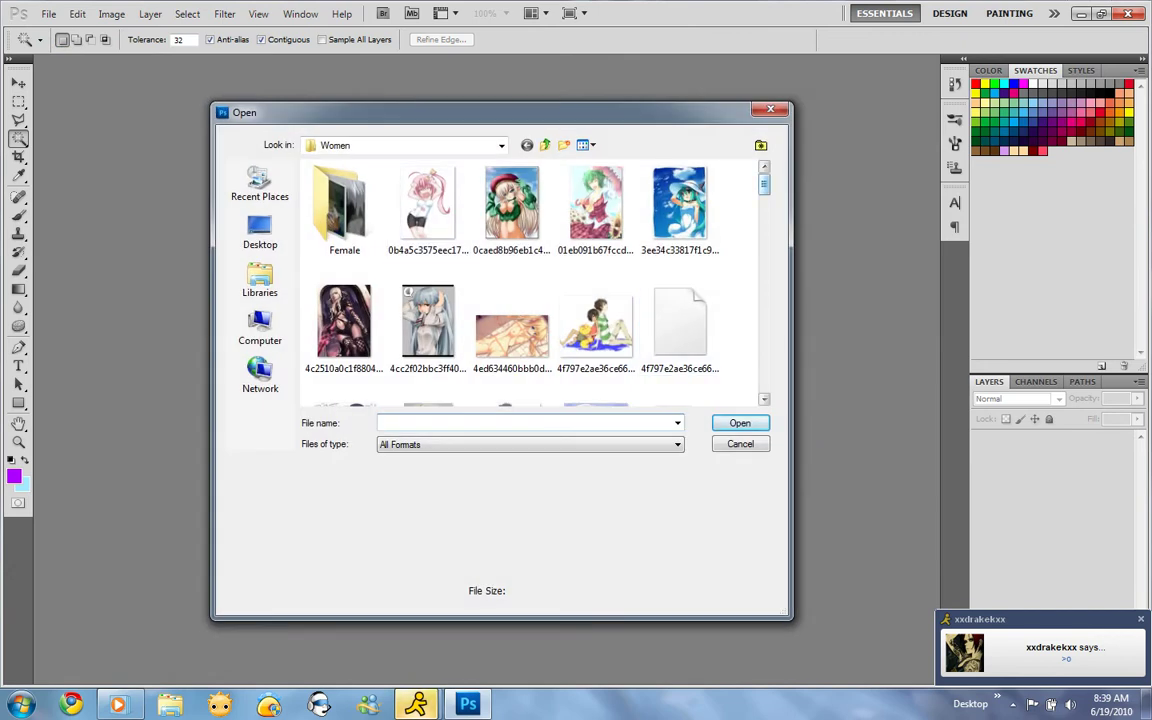
scroll(530, 280, "down", 1)
left_click(680, 290)
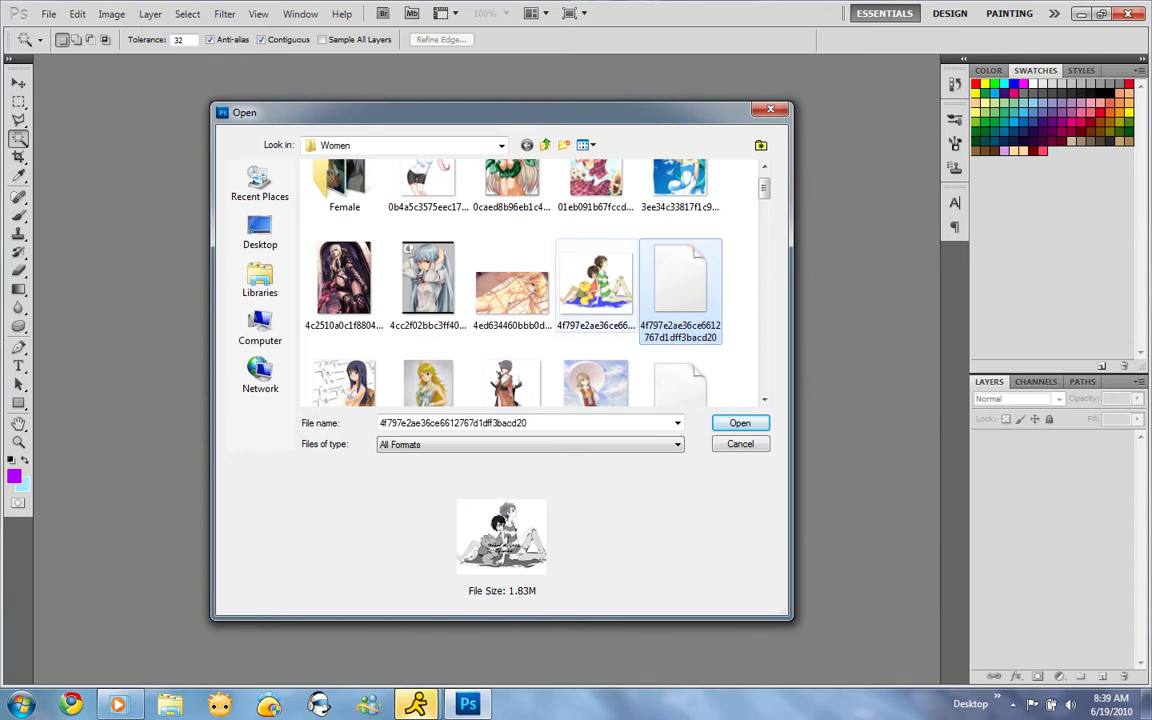
key("Left")
key("Left")
key("Left")
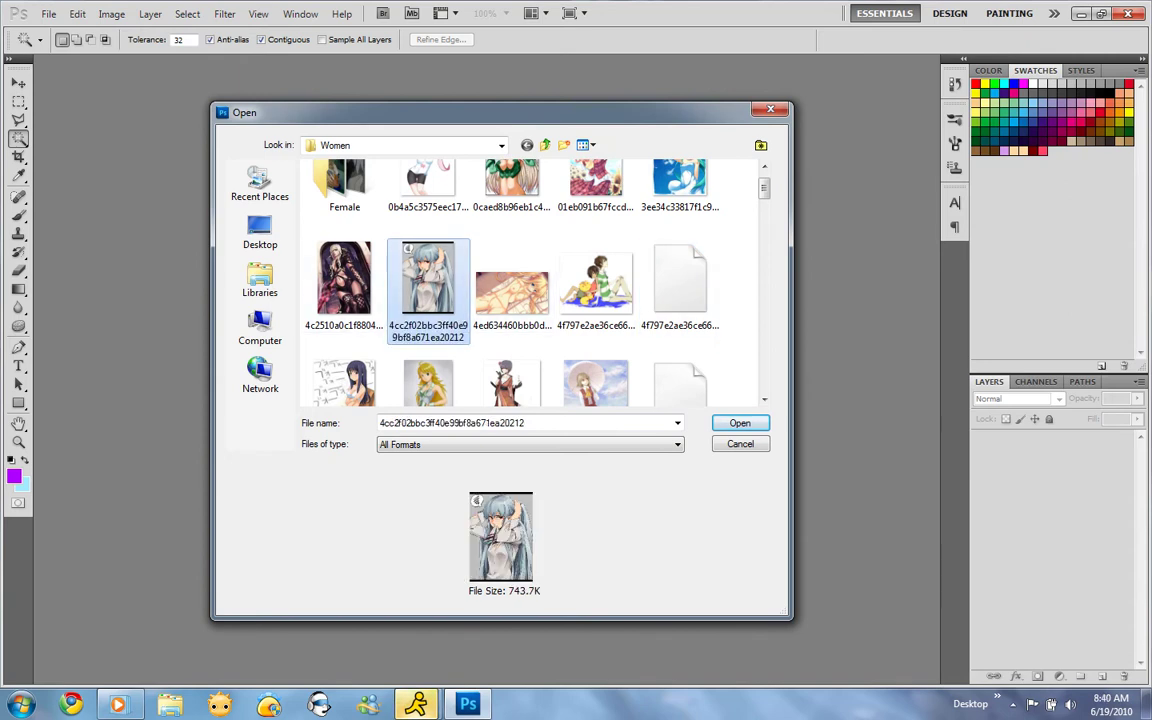
key("Return")
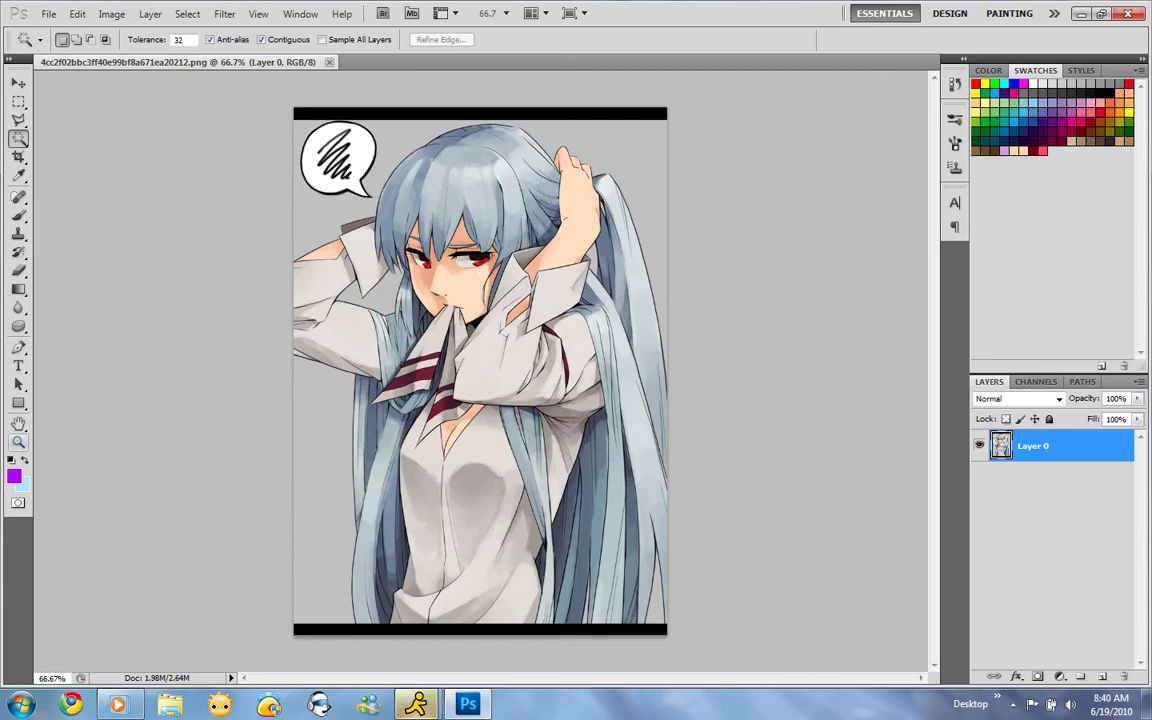
Step: Apply a default Black & White adjustment to the illustration, then restore the AIM chat
left_click(111, 13)
mouse_move(137, 54)
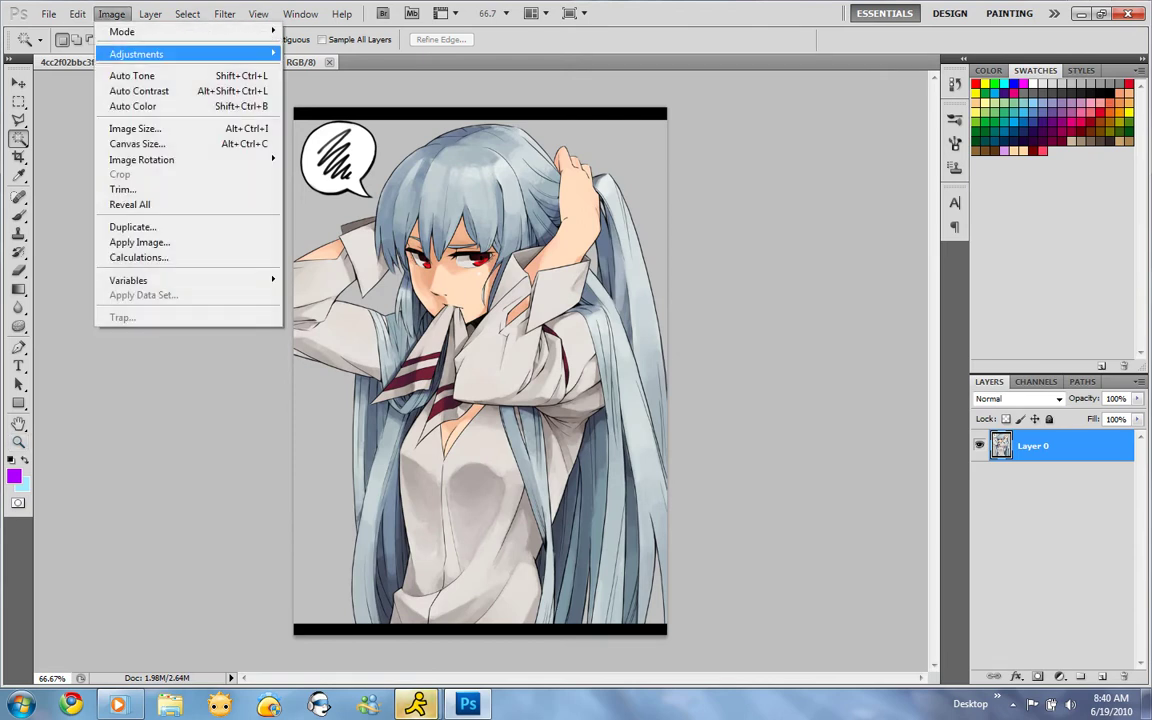
left_click(327, 167)
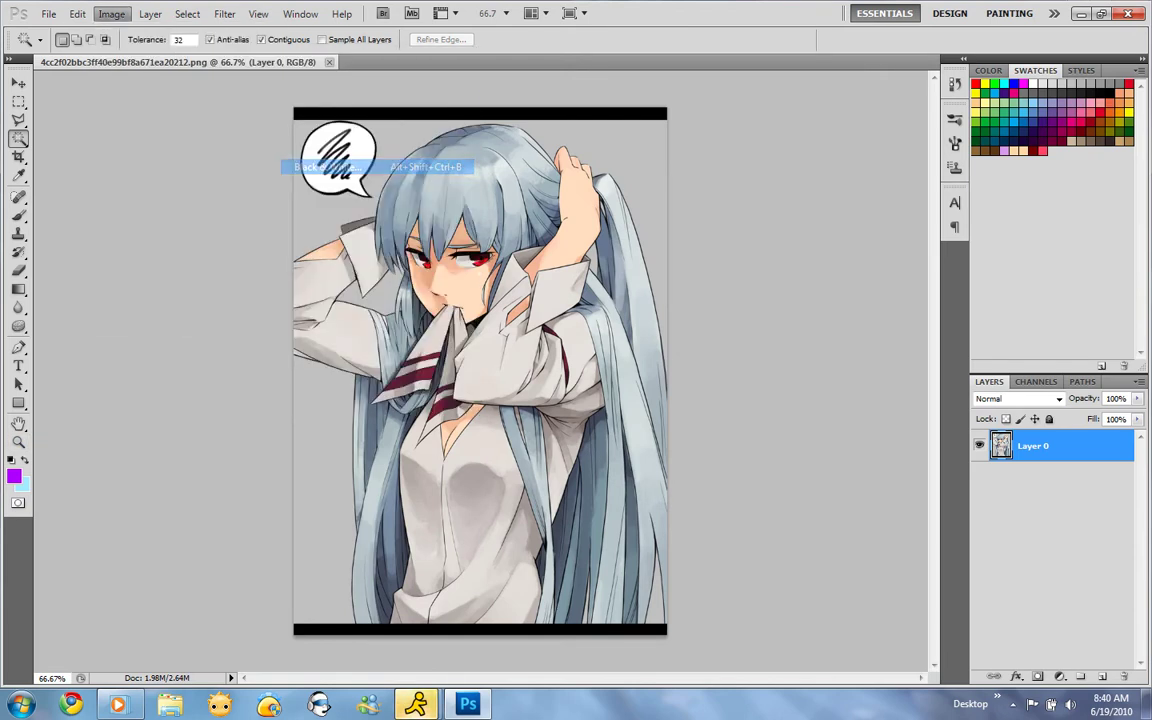
key("Return")
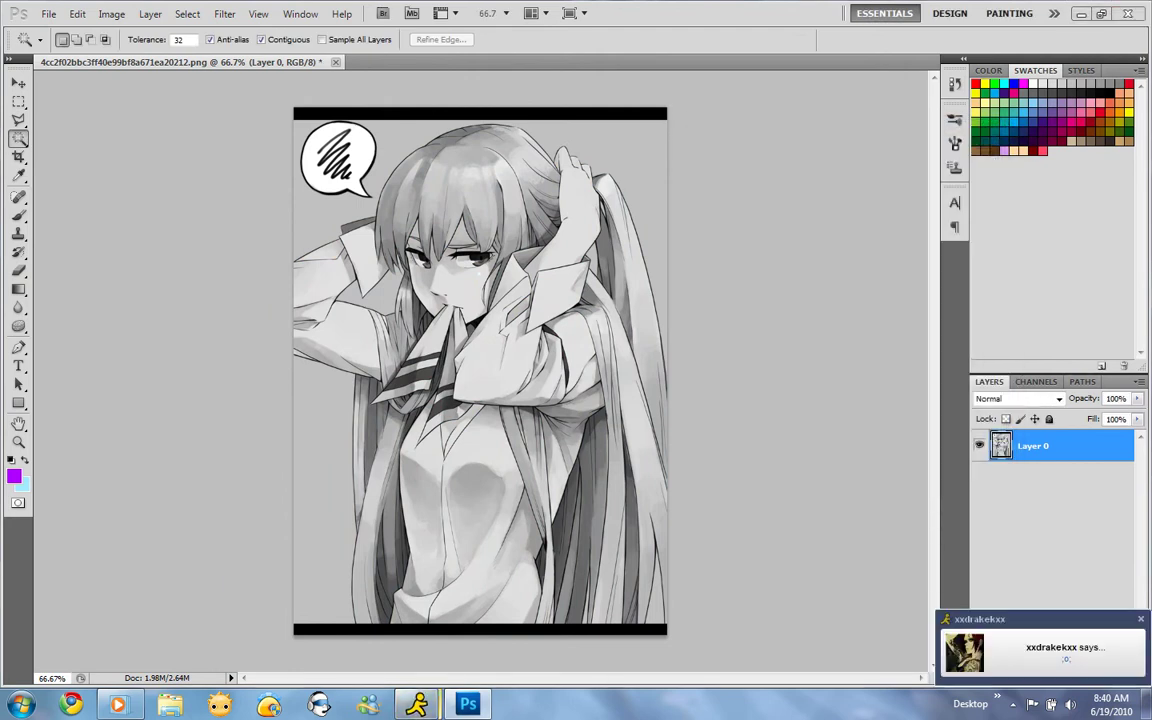
mouse_move(417, 705)
left_click(375, 630)
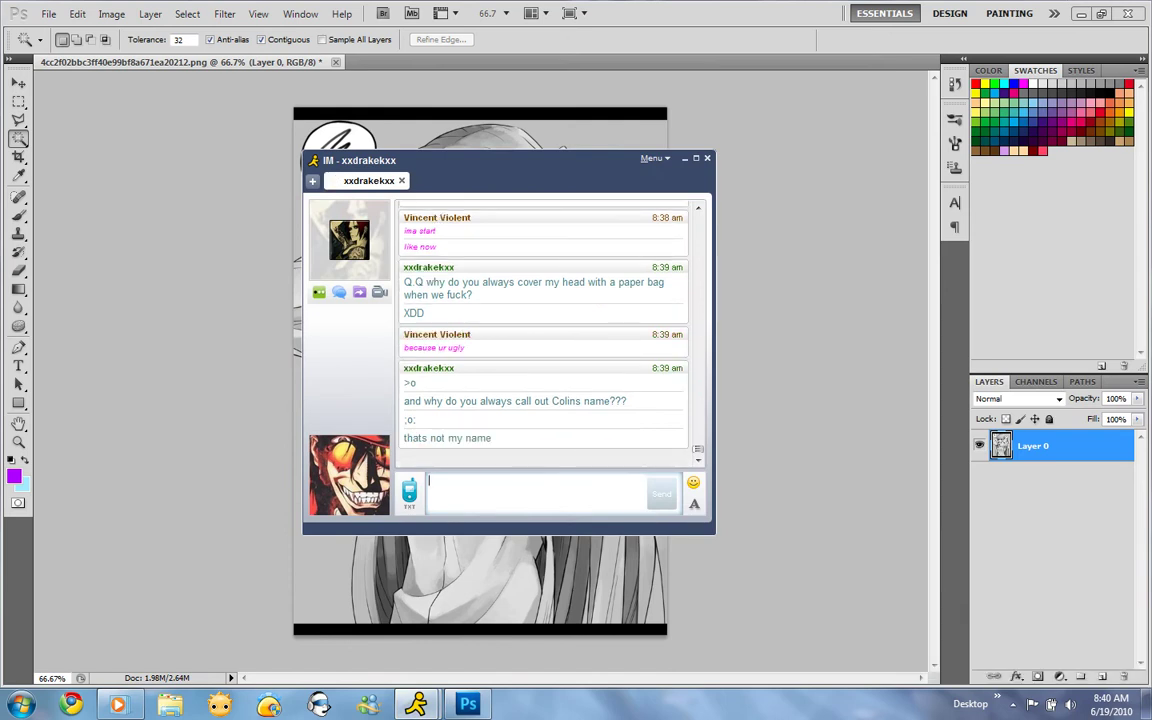
Step: Send the replies 'because i want colin' and 'O.o', then switch back to Photoshop
type("becaus")
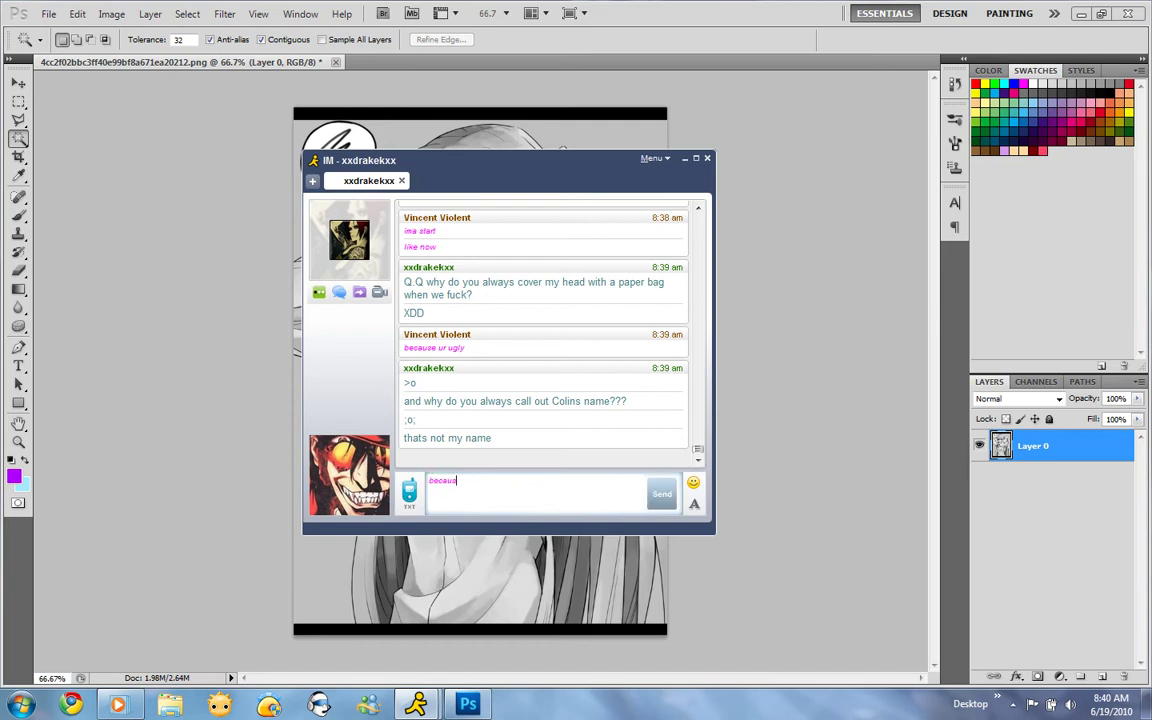
type("e i want")
type(" colin")
key("Return")
type("O")
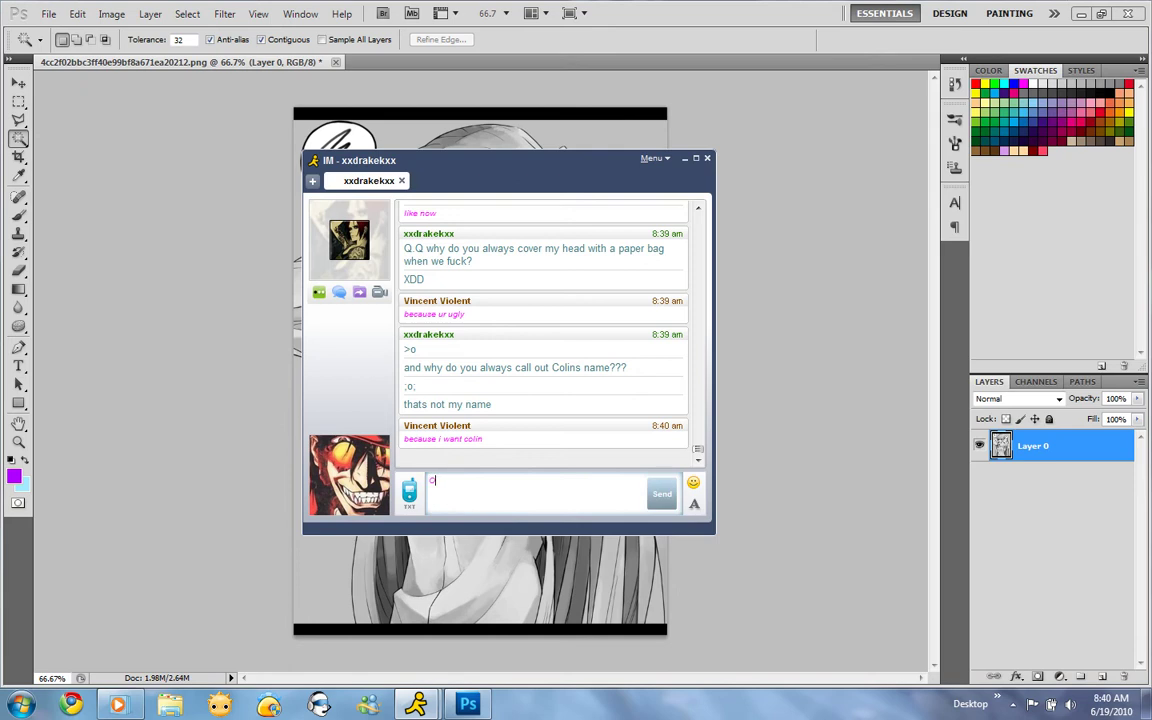
type(".o")
key("Return")
key("alt+Tab")
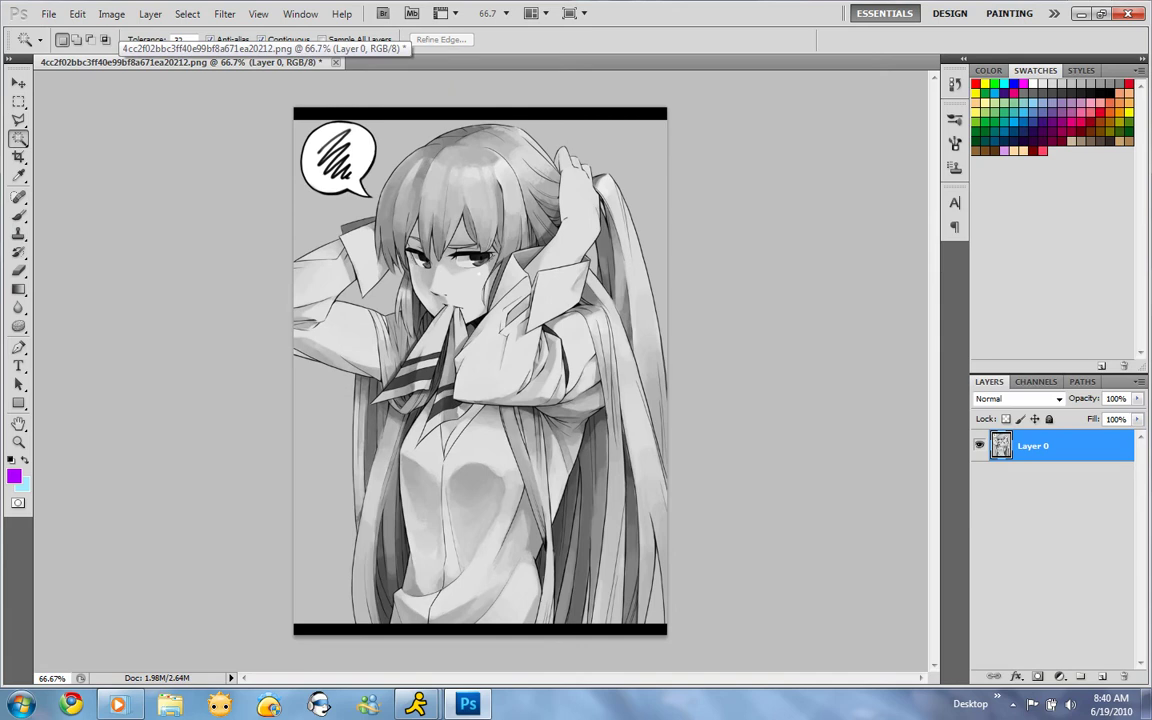
Step: Zoom into the girl's face to 205% and start tracing her hair with the Magnetic Lasso
left_click(18, 441)
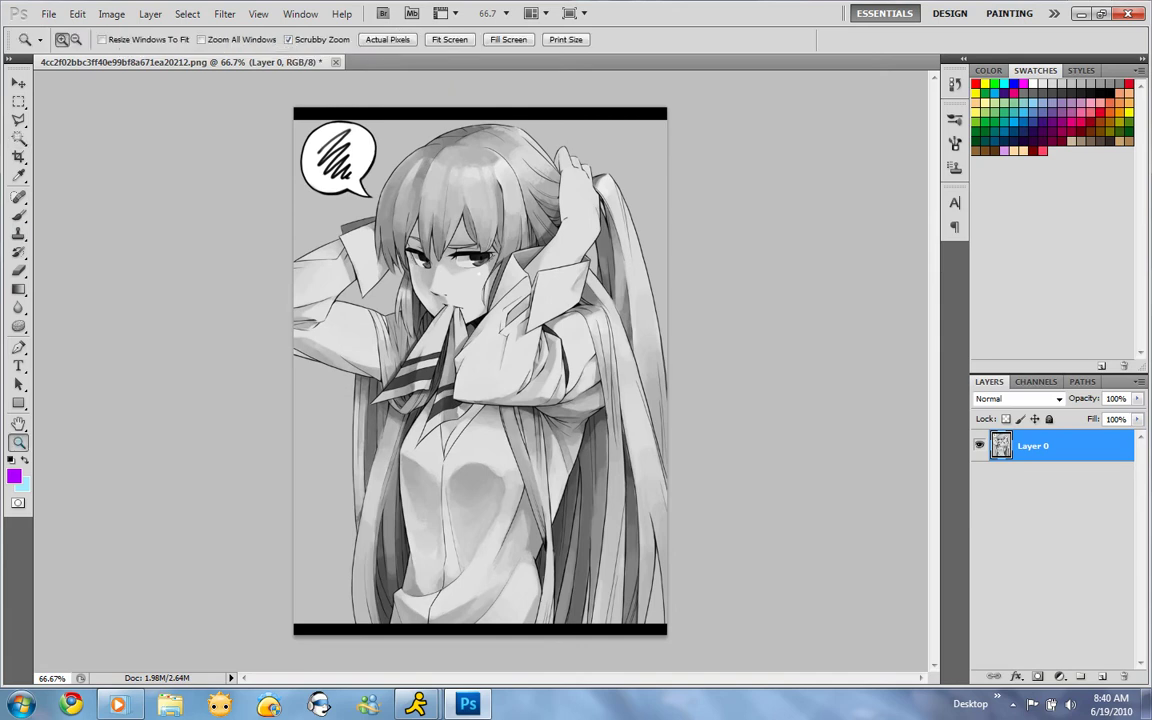
left_click_drag(450, 205, 560, 205)
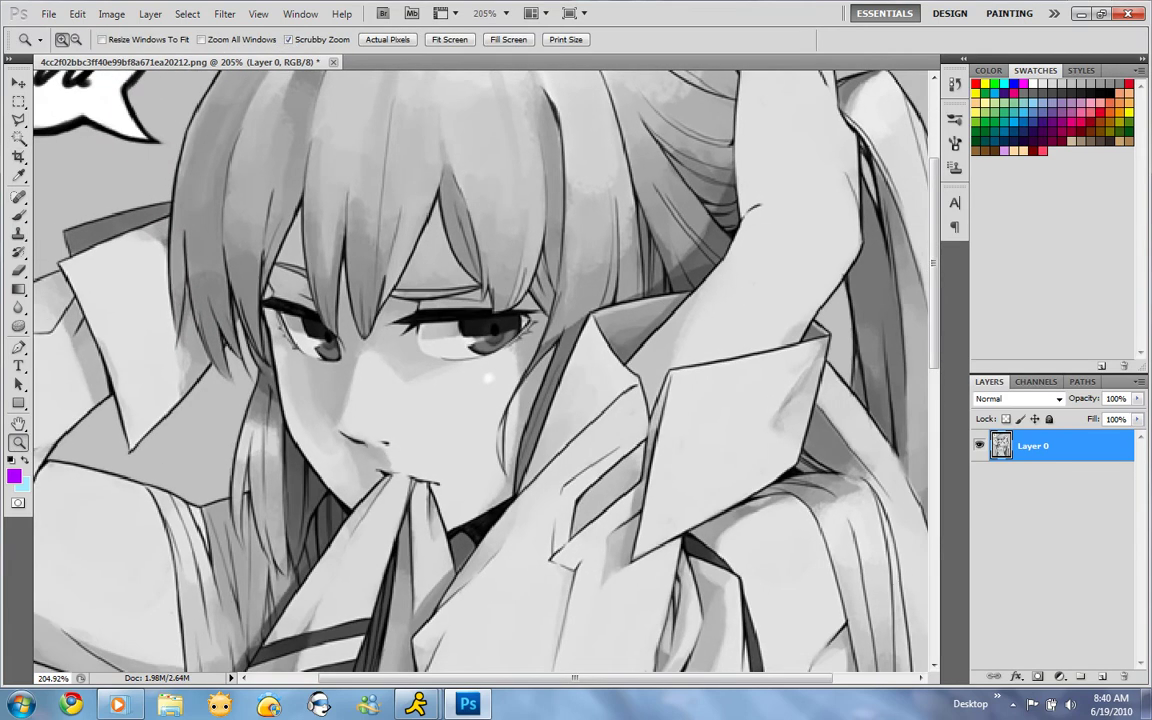
scroll(480, 370, "up", 2)
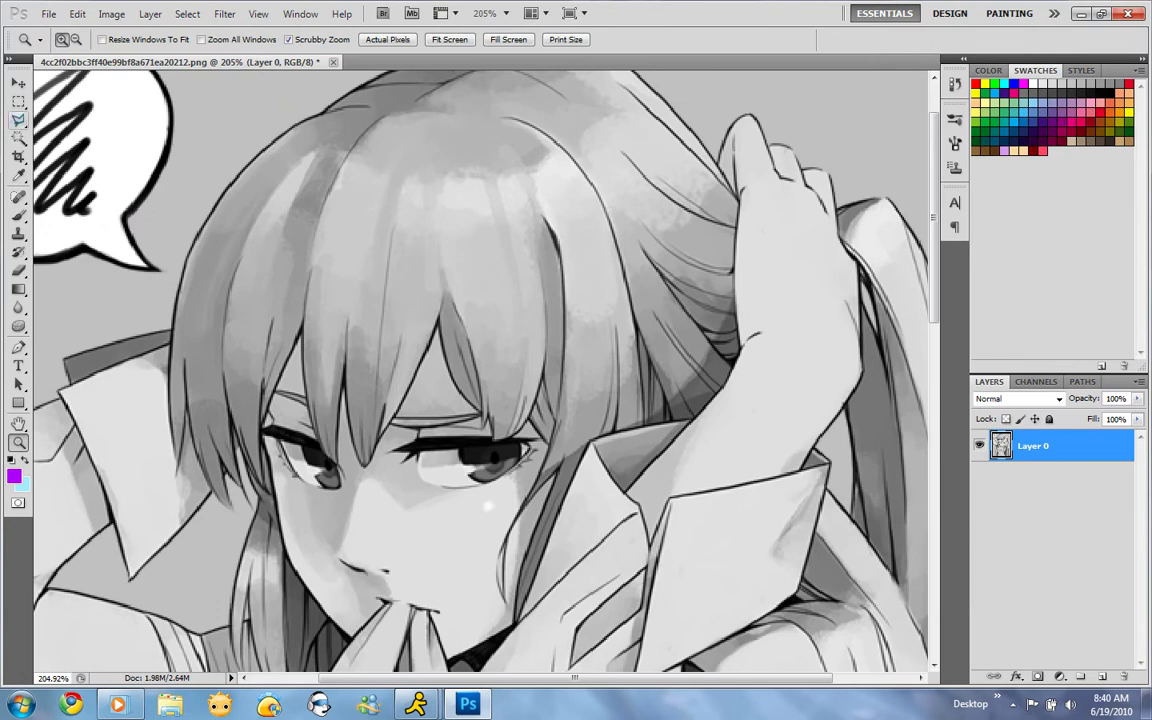
left_click(18, 119)
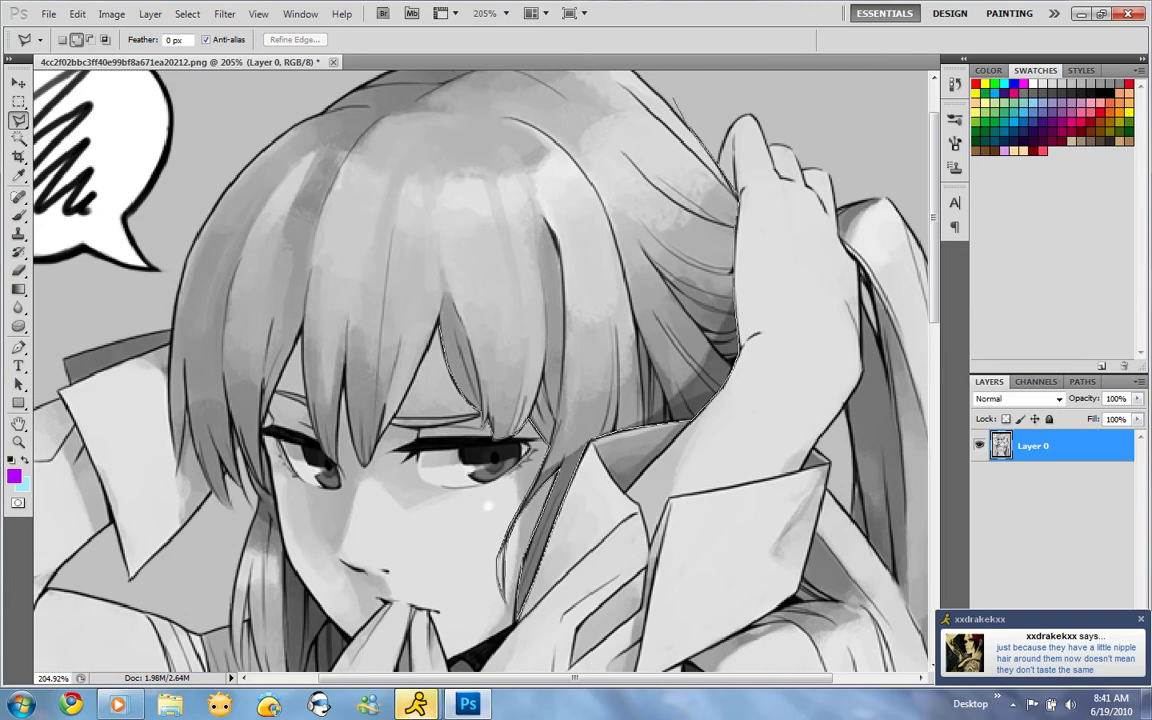
scroll(600, 96, "up", 1)
scroll(595, 120, "up", 1)
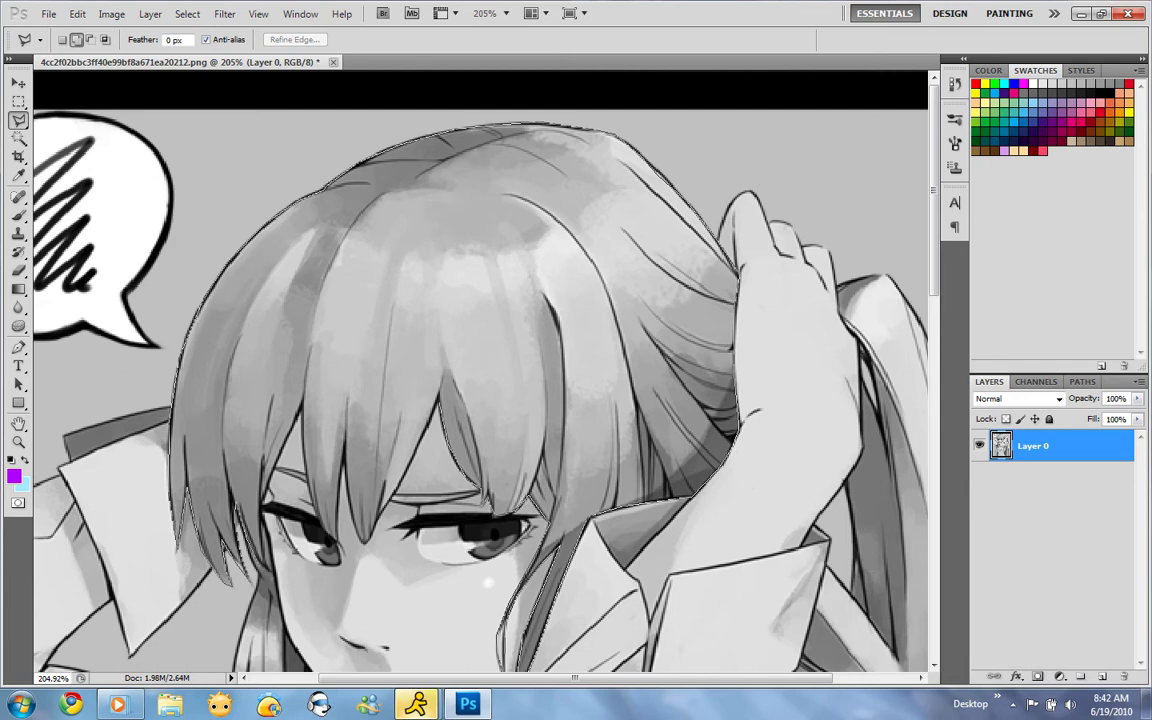
Step: Scroll down while extending the hair outline down the left side toward her shoulder
scroll(480, 370, "down", 3)
scroll(480, 370, "down", 3)
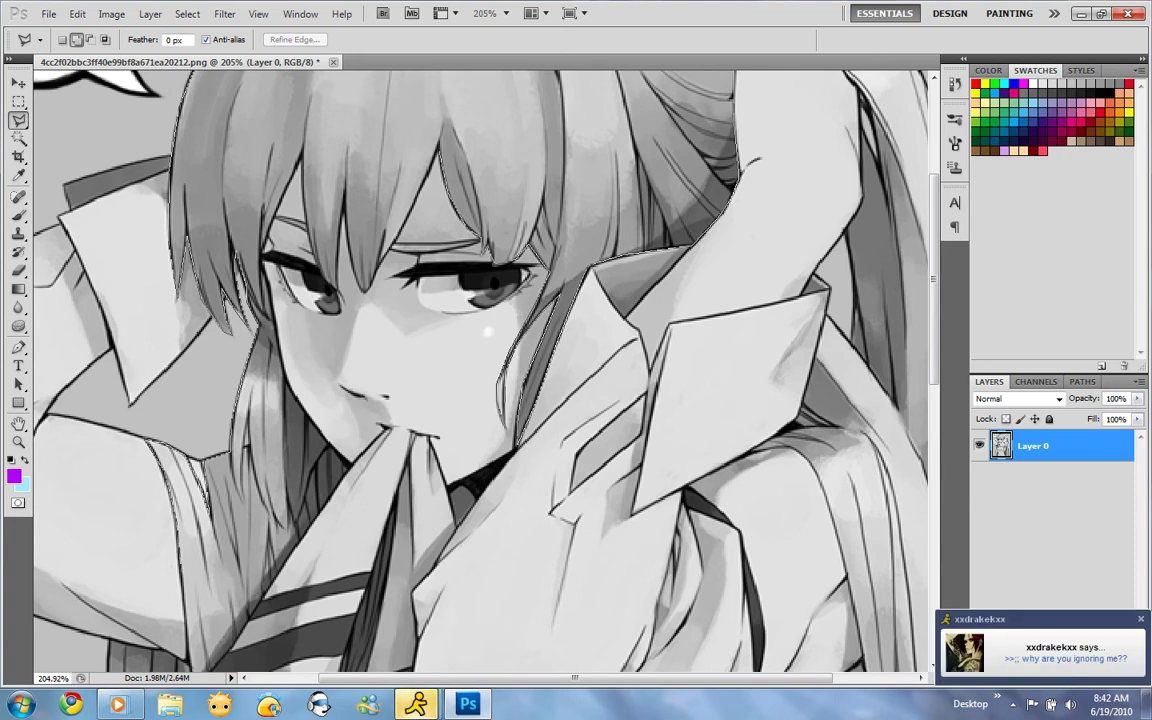
Step: Finish tracing around the hair and close the outline into an active selection
scroll(437, 355, "down", 2)
scroll(437, 355, "down", 1)
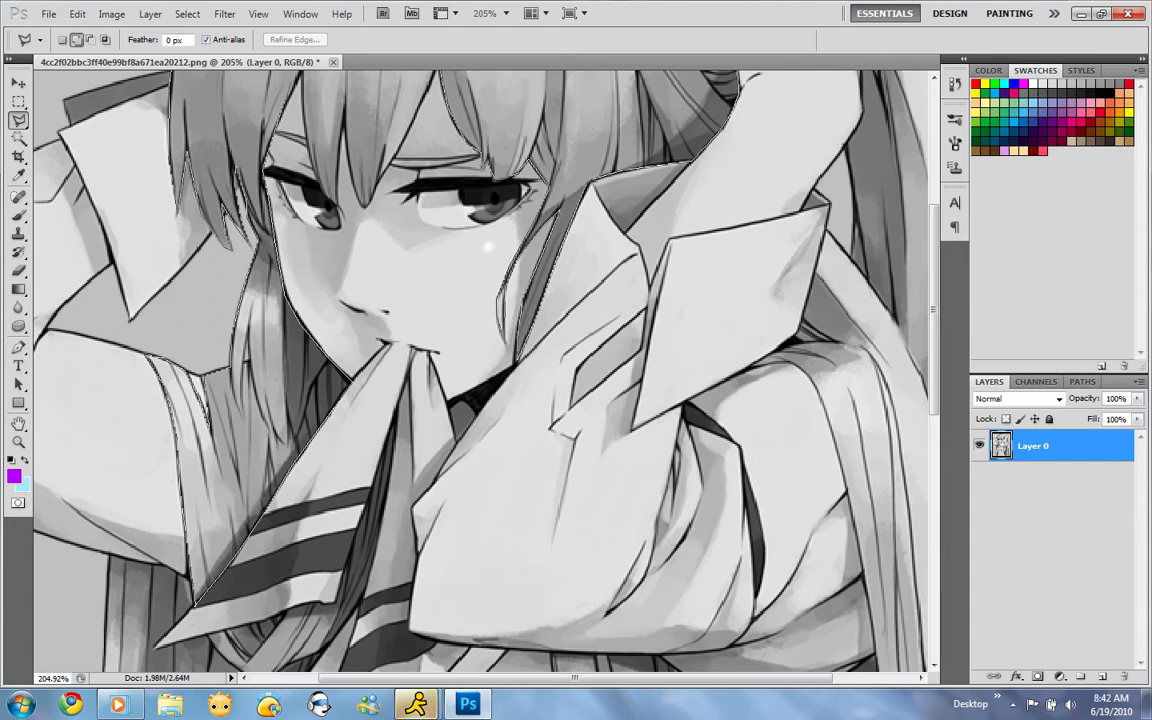
scroll(480, 370, "up", 1)
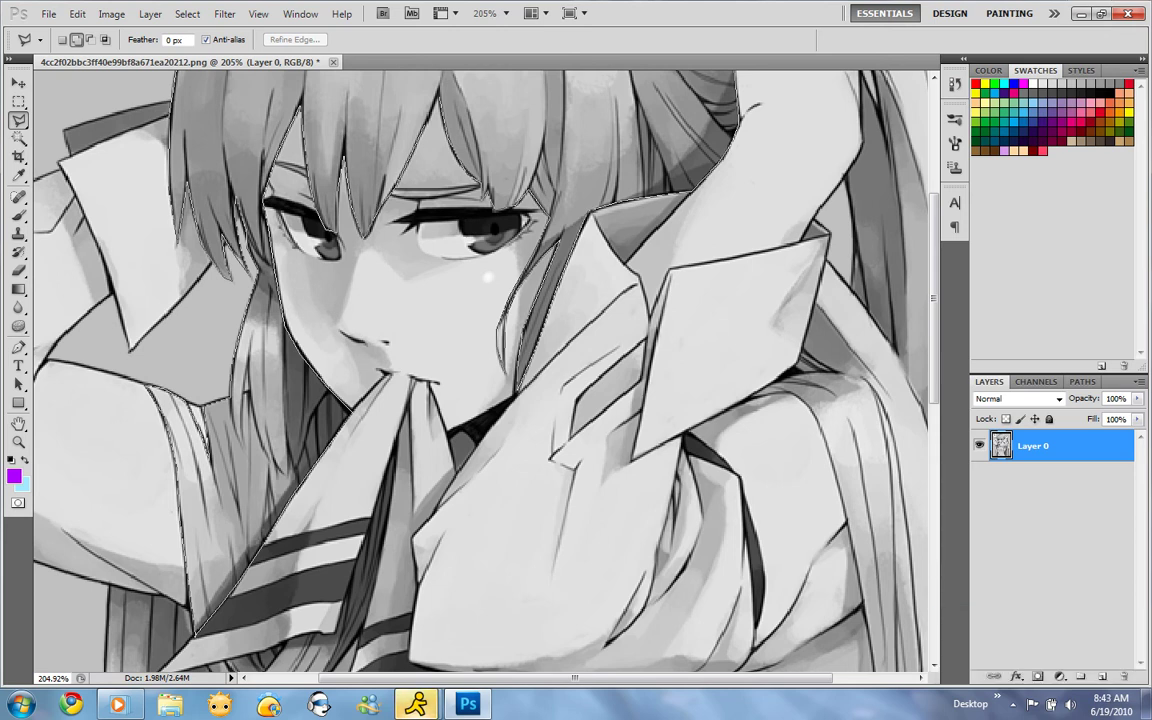
key("Return")
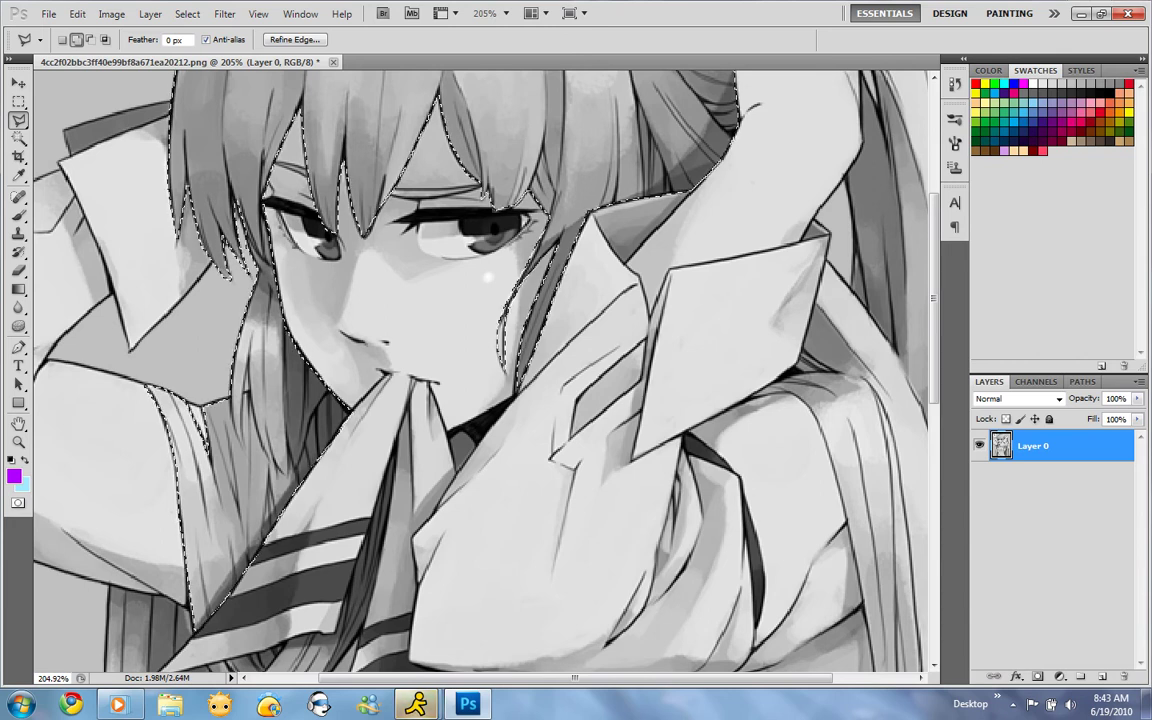
Step: Scroll to check the hair selection, then add empty Layer 1 above Layer 0
scroll(480, 370, "up", 3)
scroll(480, 370, "up", 2)
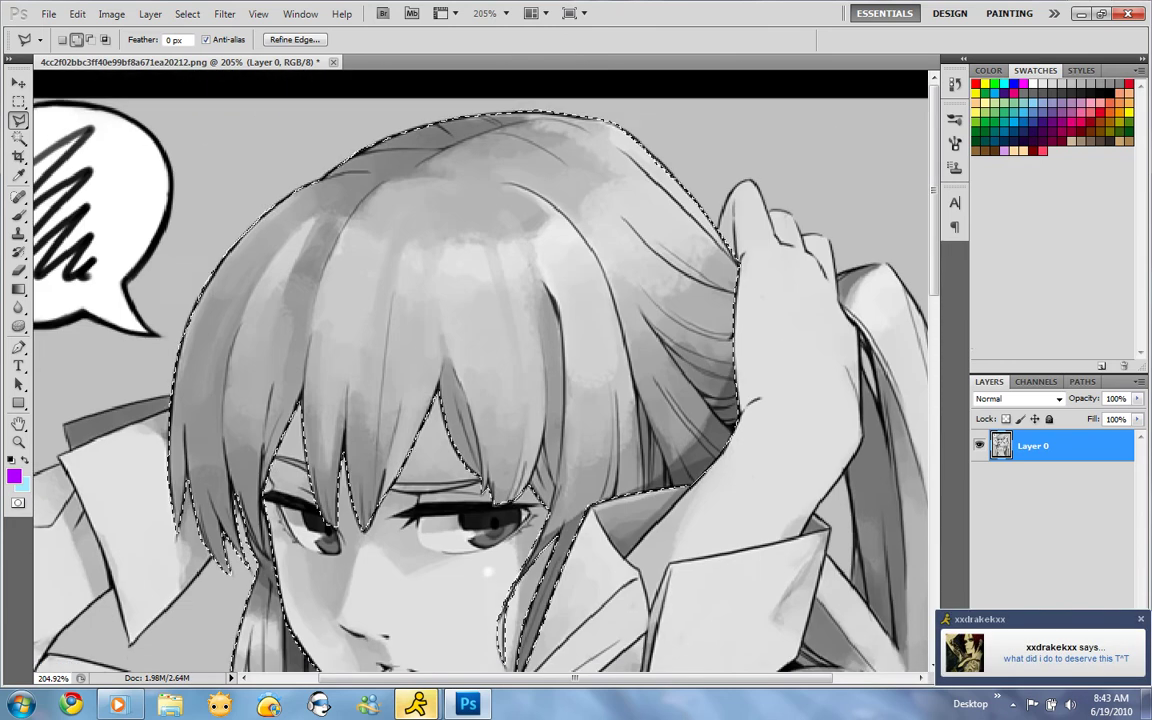
scroll(480, 370, "down", 2)
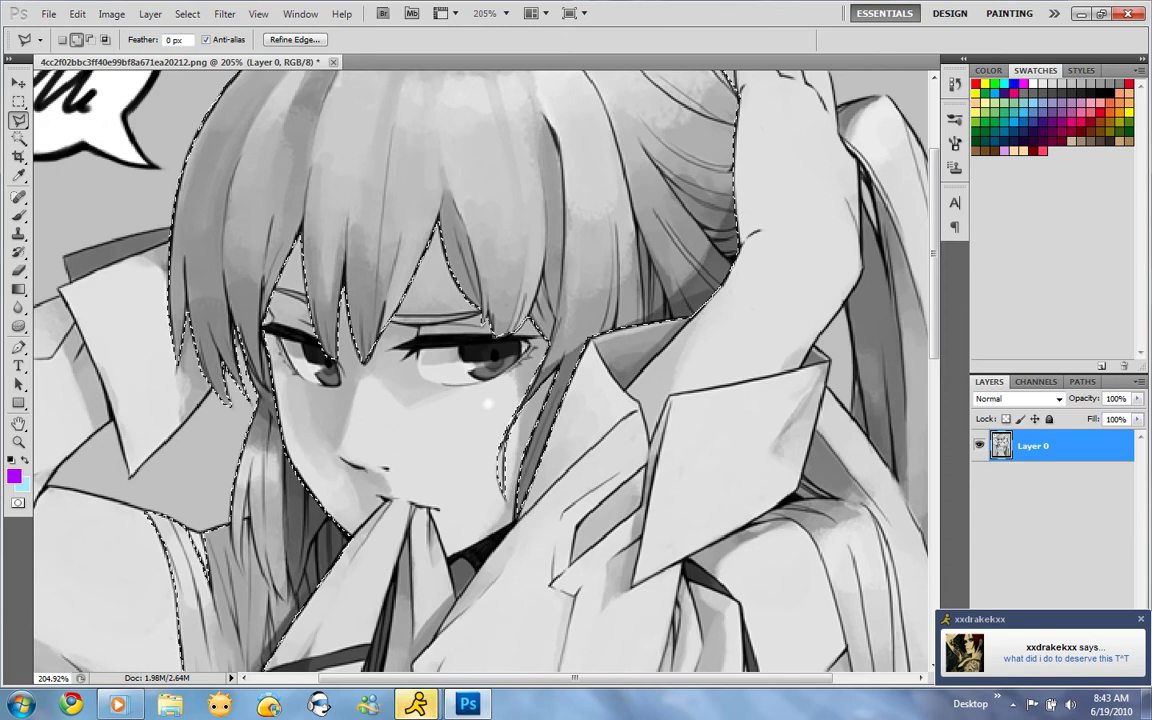
scroll(480, 370, "down", 1)
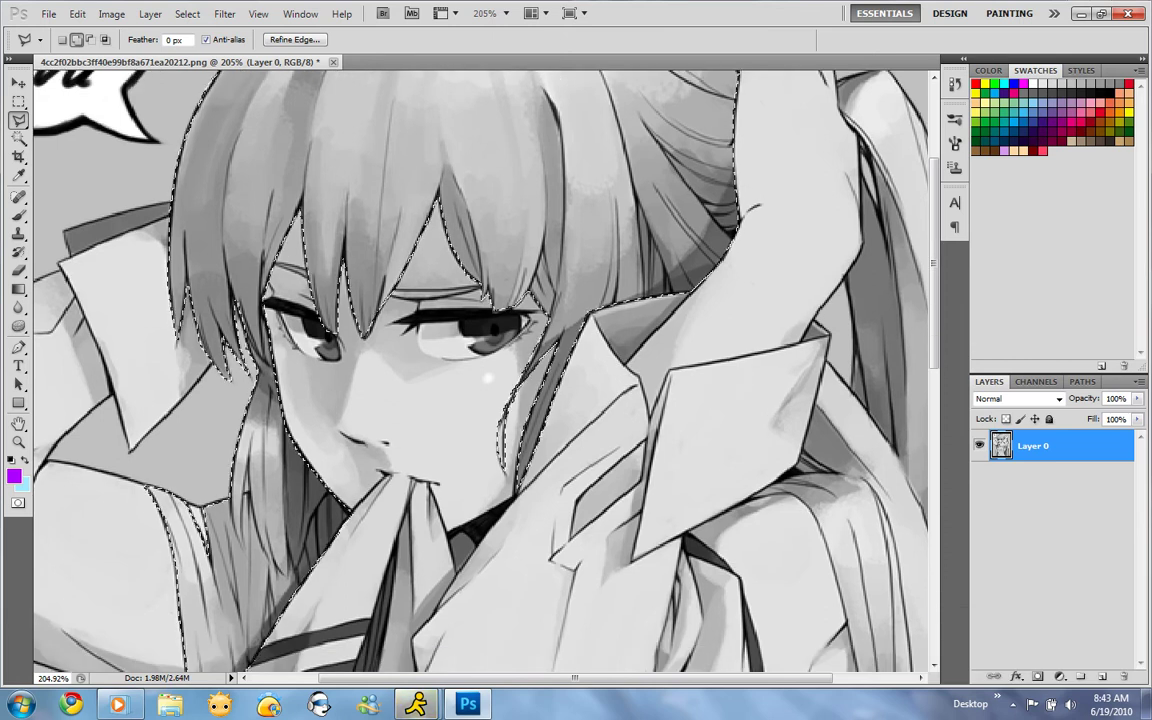
scroll(480, 370, "up", 1)
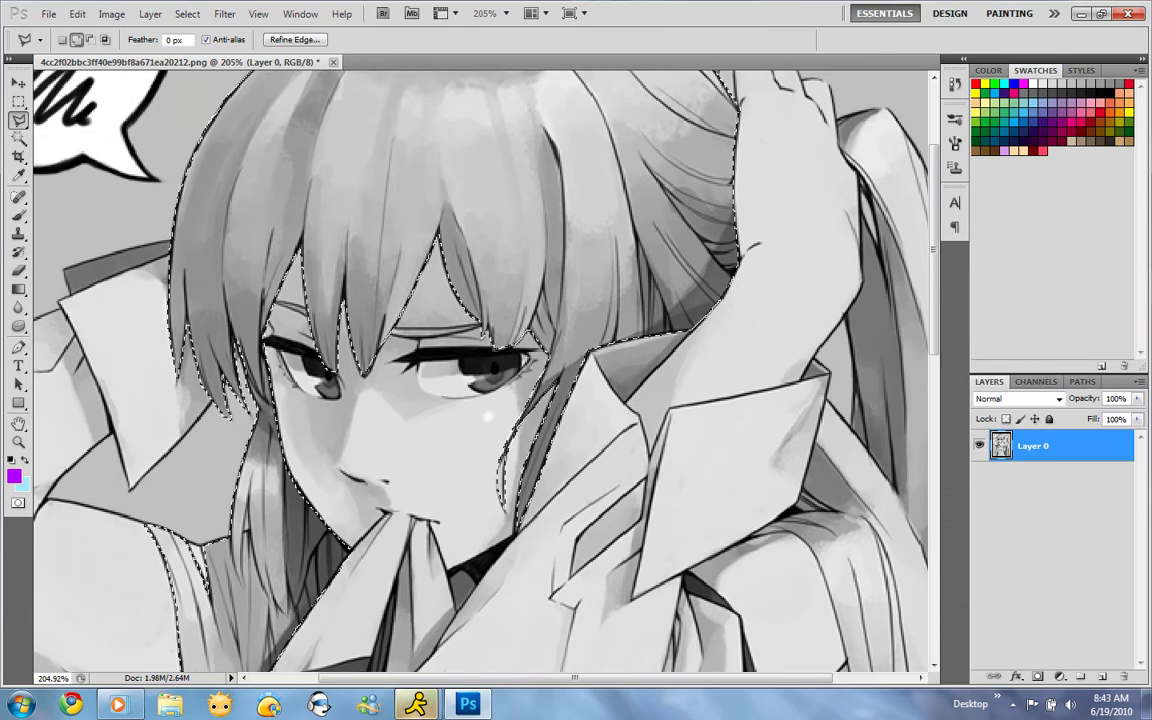
scroll(480, 370, "up", 1)
scroll(480, 370, "up", 1)
scroll(480, 370, "up", 2)
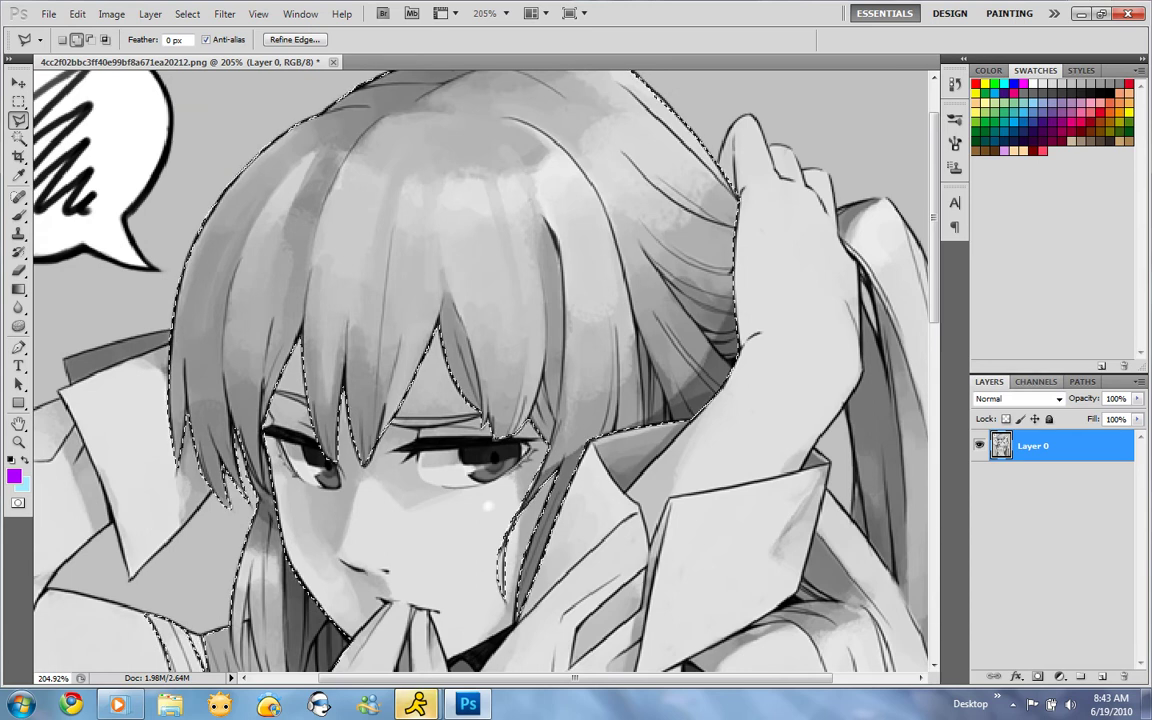
key("ctrl+shift+alt+n")
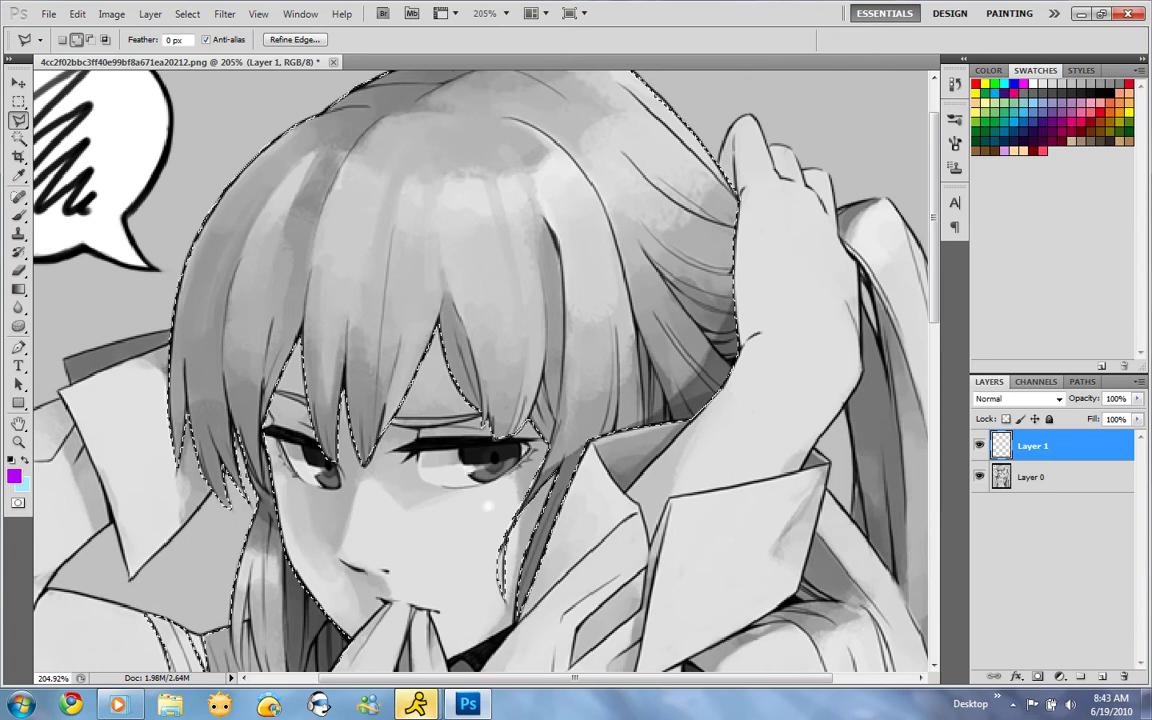
Step: Set Layer 1 to Multiply and brush purple over the selected hair
left_click(1017, 398)
left_click(1010, 40)
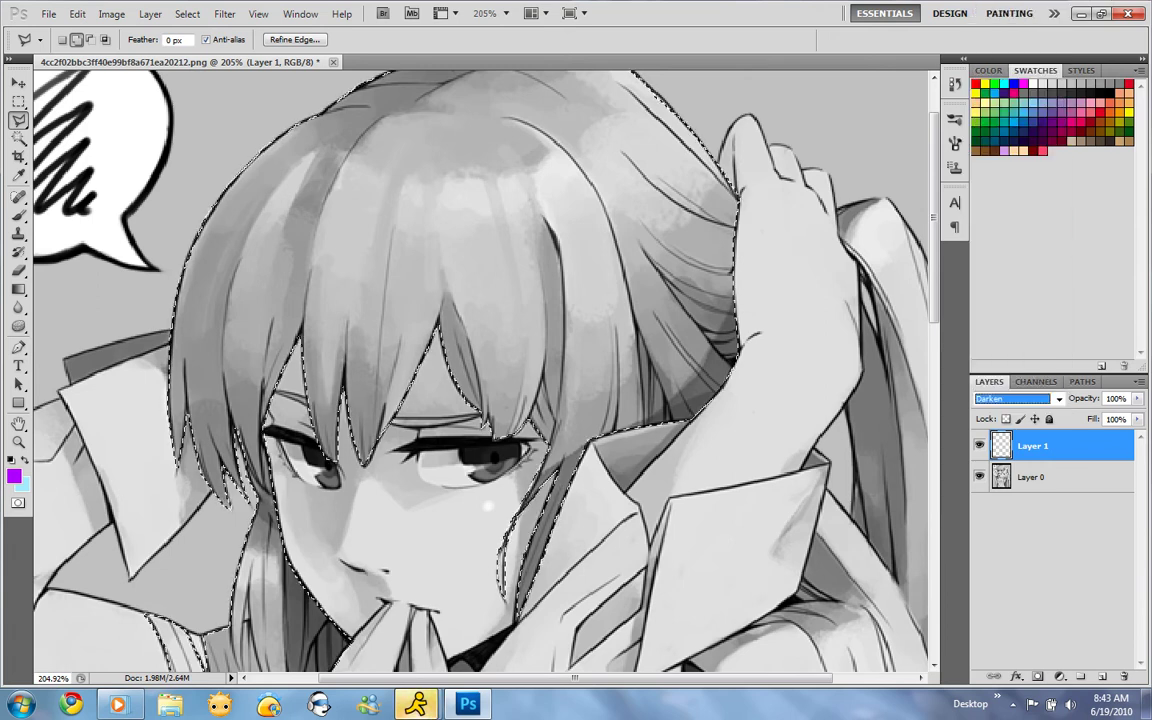
key("Down")
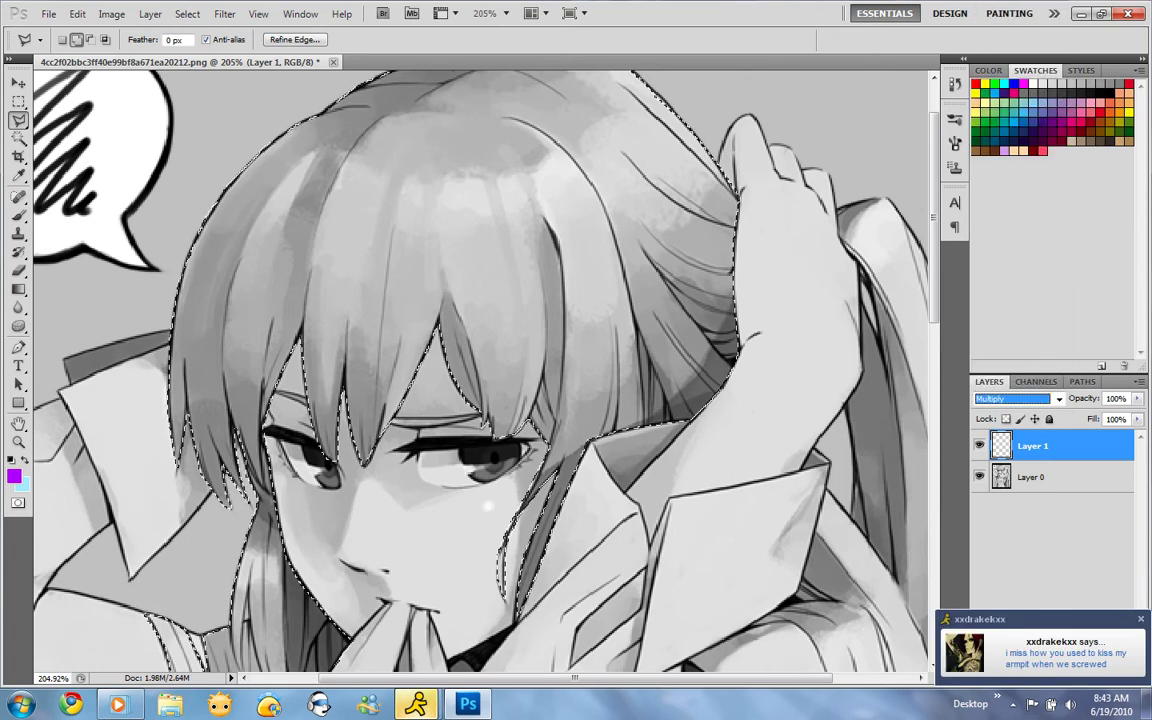
key("b")
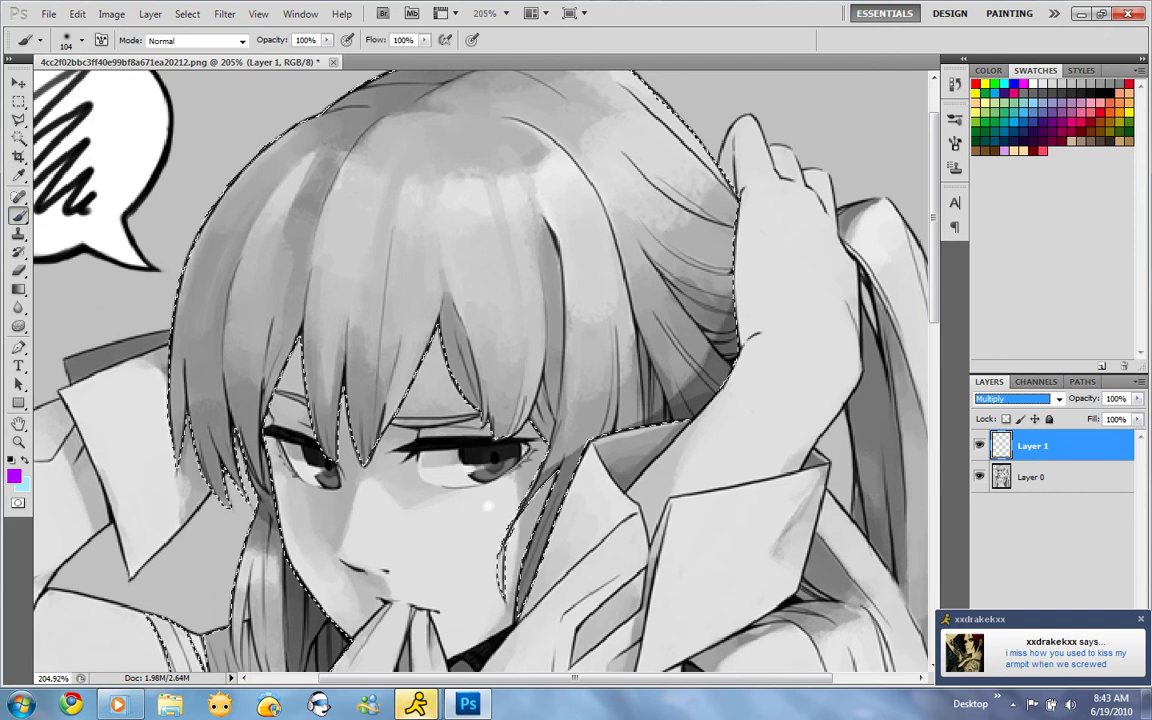
mouse_move(300, 120)
left_mouse_down()
mouse_move(190, 400)
mouse_move(300, 150)
mouse_move(420, 330)
mouse_move(450, 120)
left_mouse_up()
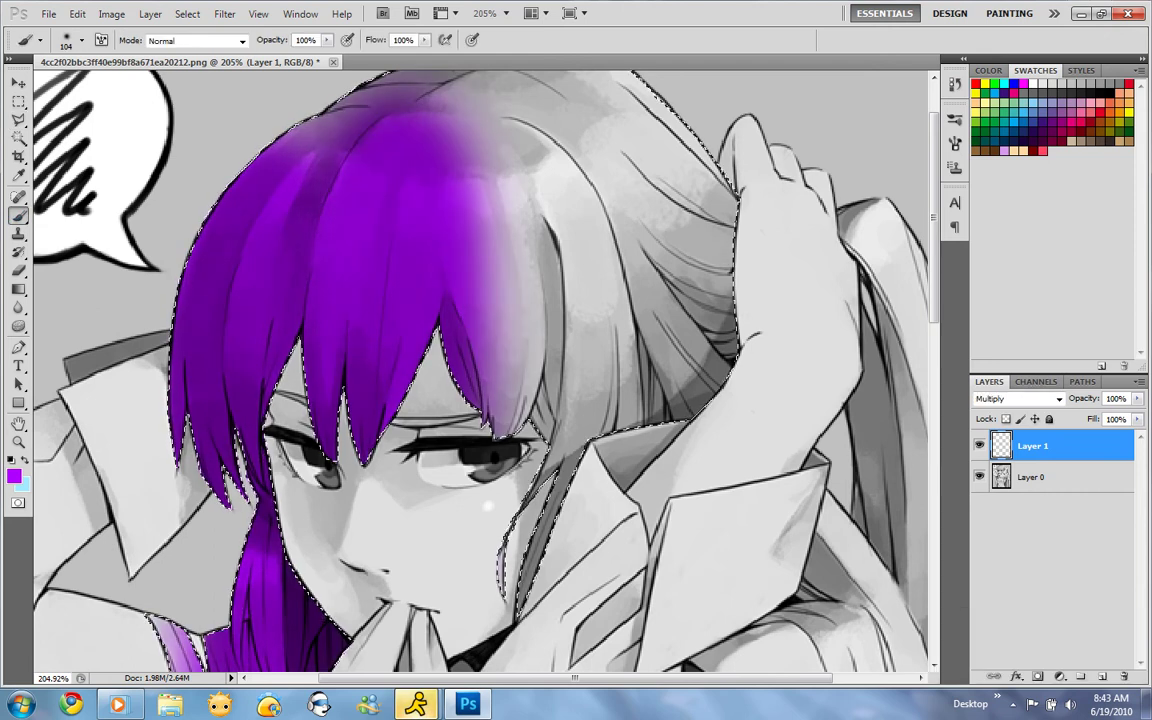
mouse_move(495, 382)
left_mouse_down()
mouse_move(540, 385)
mouse_move(640, 225)
mouse_move(430, 250)
mouse_move(640, 100)
mouse_move(340, 95)
left_mouse_up()
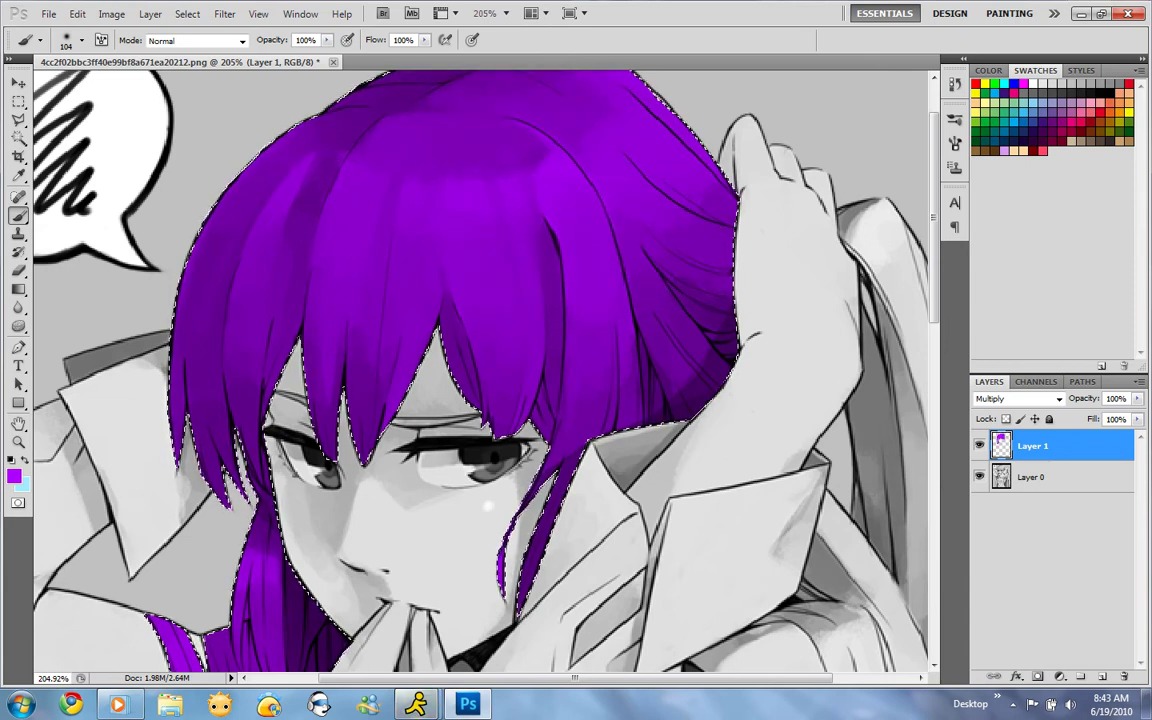
Step: Swap the painting colour to light blue and add empty Layer 2 above Layer 1
scroll(480, 370, "down", 2)
scroll(480, 370, "down", 6)
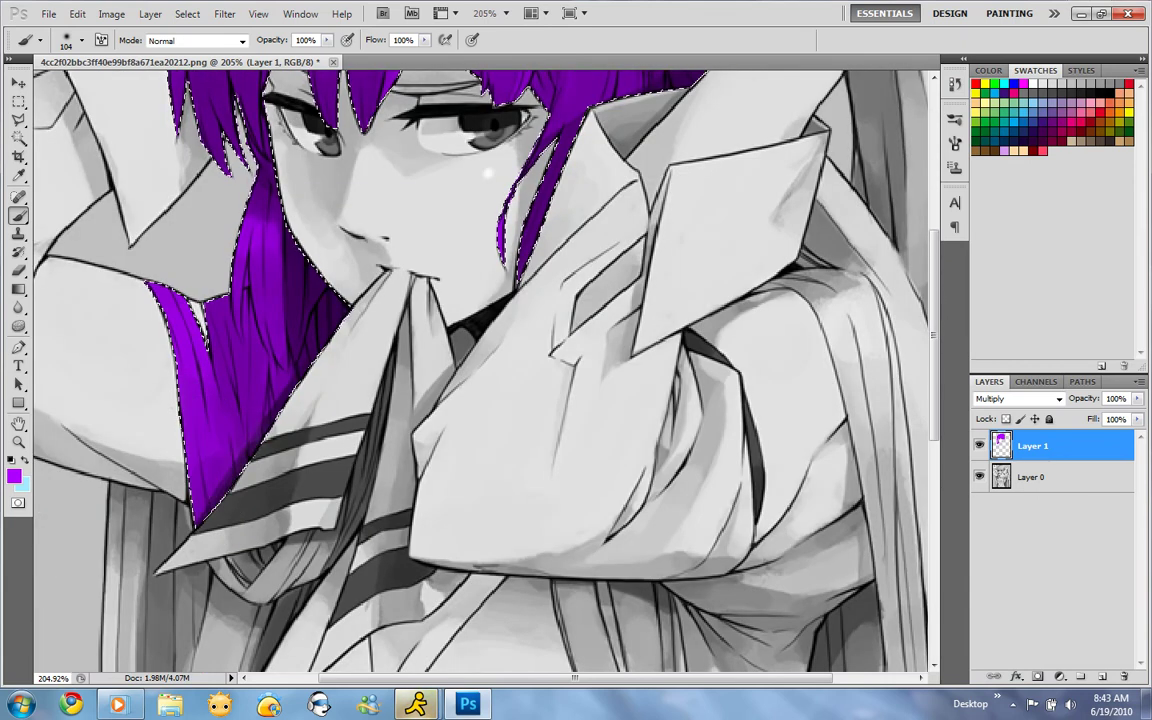
scroll(480, 370, "up", 1)
scroll(480, 370, "up", 5)
scroll(480, 370, "up", 2)
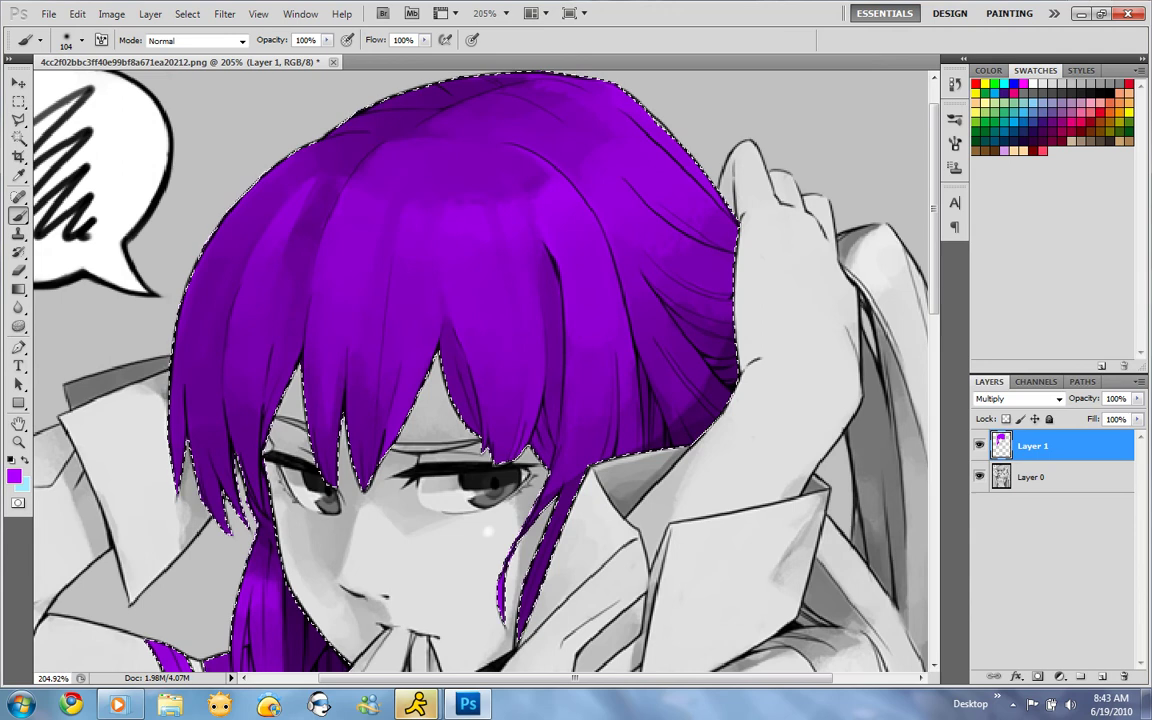
key("x")
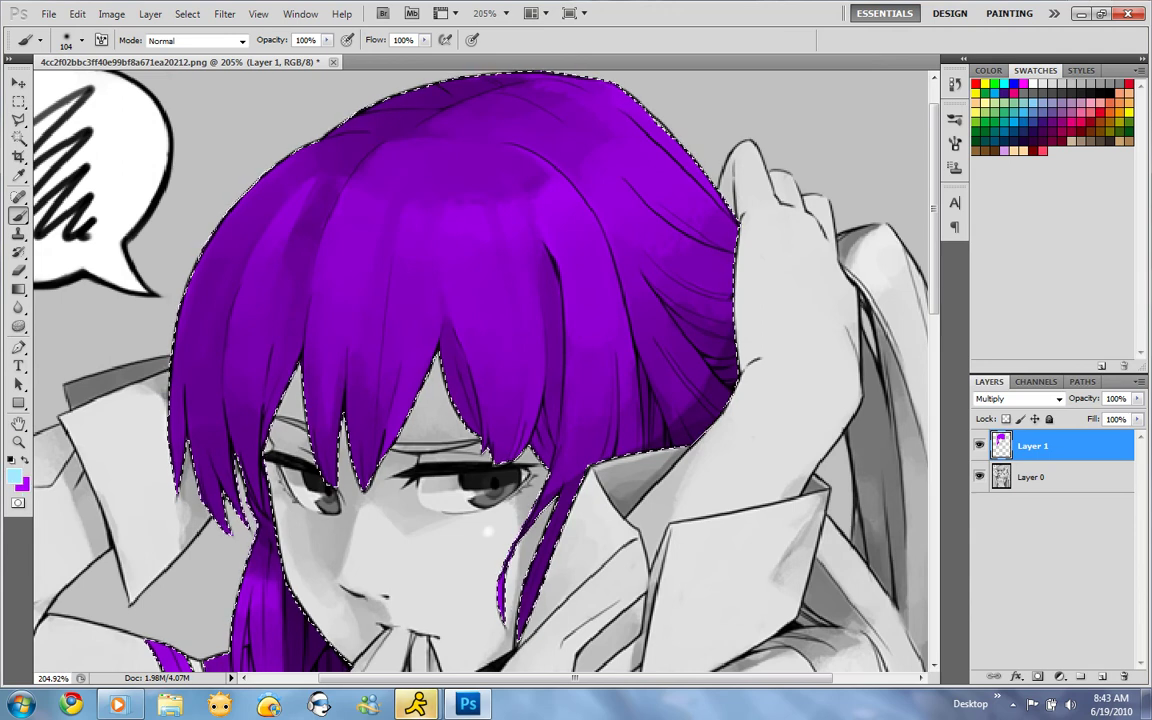
key("ctrl+shift+alt+n")
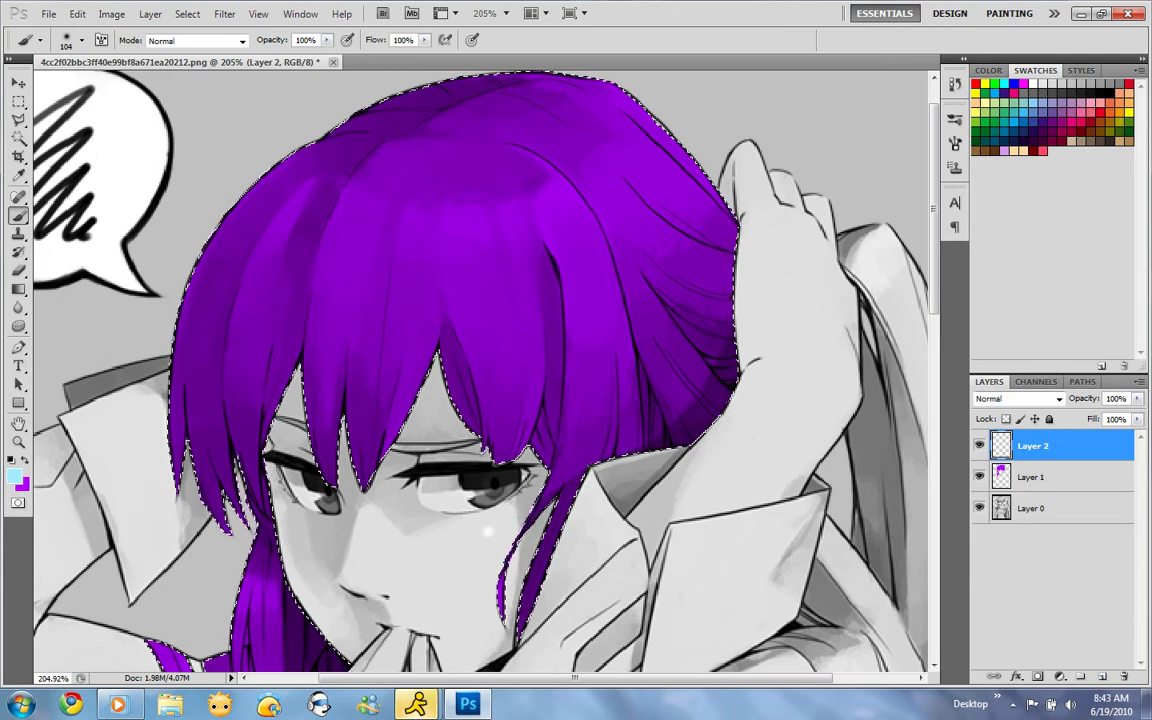
Step: Set Layer 2 to Multiply and brush light blue over the left, lower-left and central hair
left_click(1018, 398)
left_click(988, 59)
mouse_move(300, 215)
left_mouse_down()
mouse_move(245, 280)
mouse_move(235, 360)
left_mouse_up()
left_click_drag(180, 330, 200, 440)
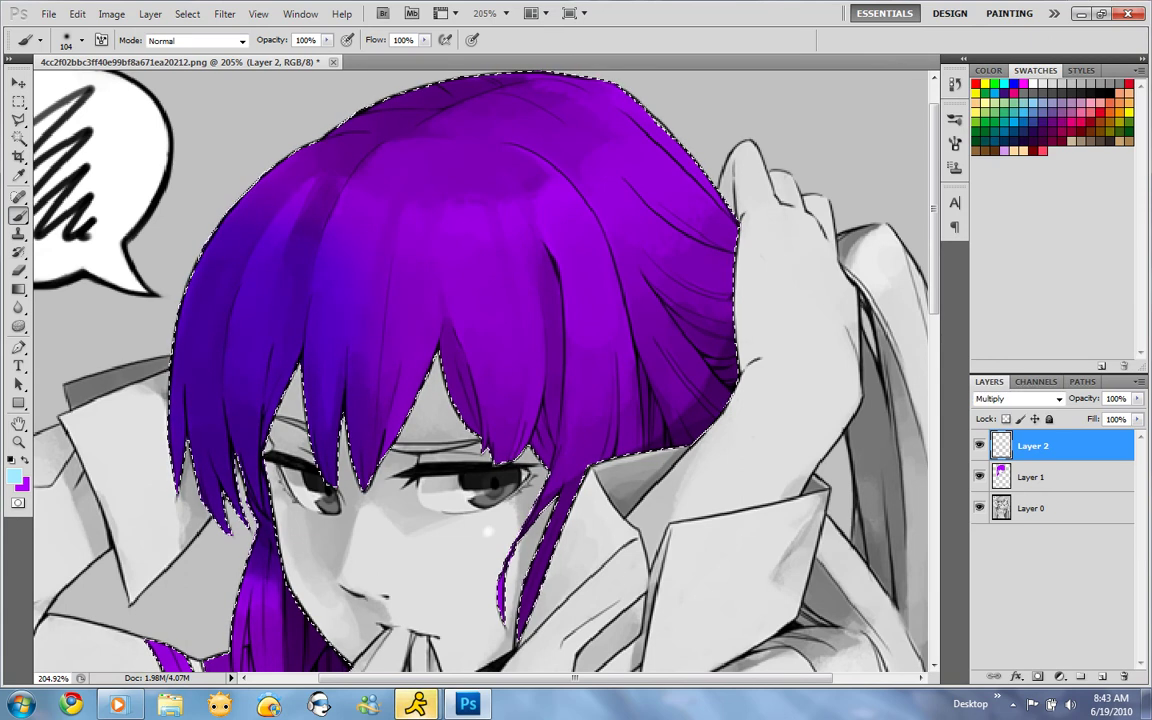
left_click_drag(385, 235, 340, 360)
left_click_drag(410, 185, 330, 250)
left_click_drag(500, 175, 420, 330)
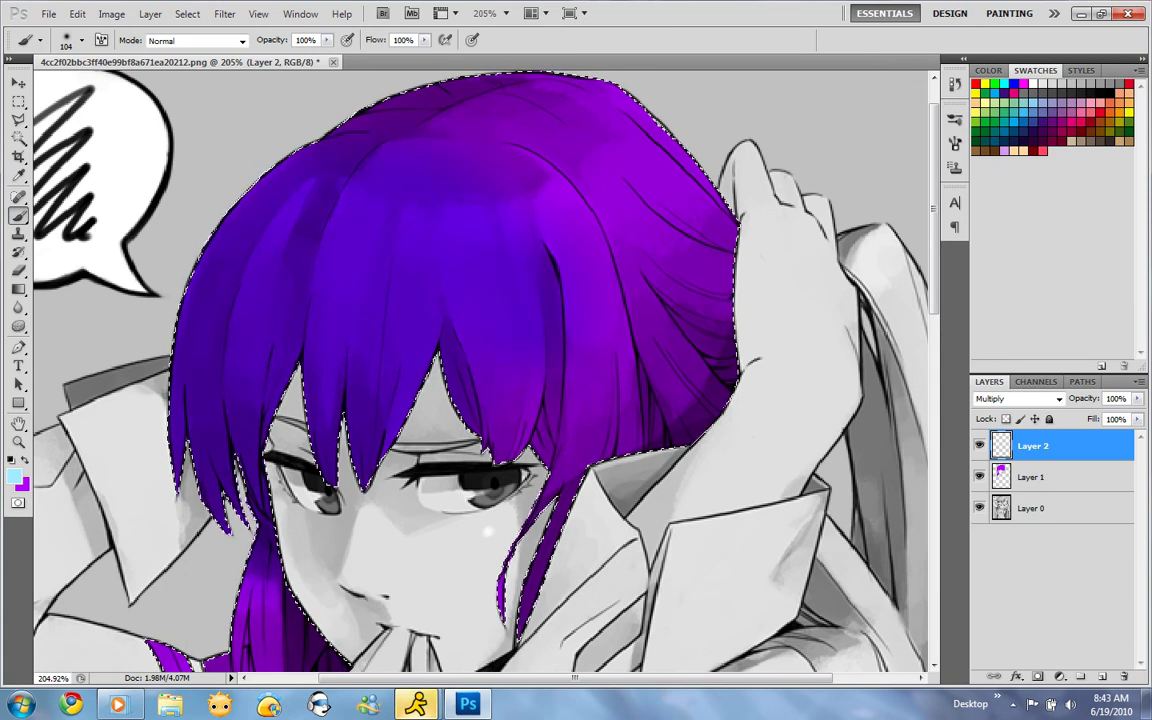
left_click_drag(510, 140, 465, 192)
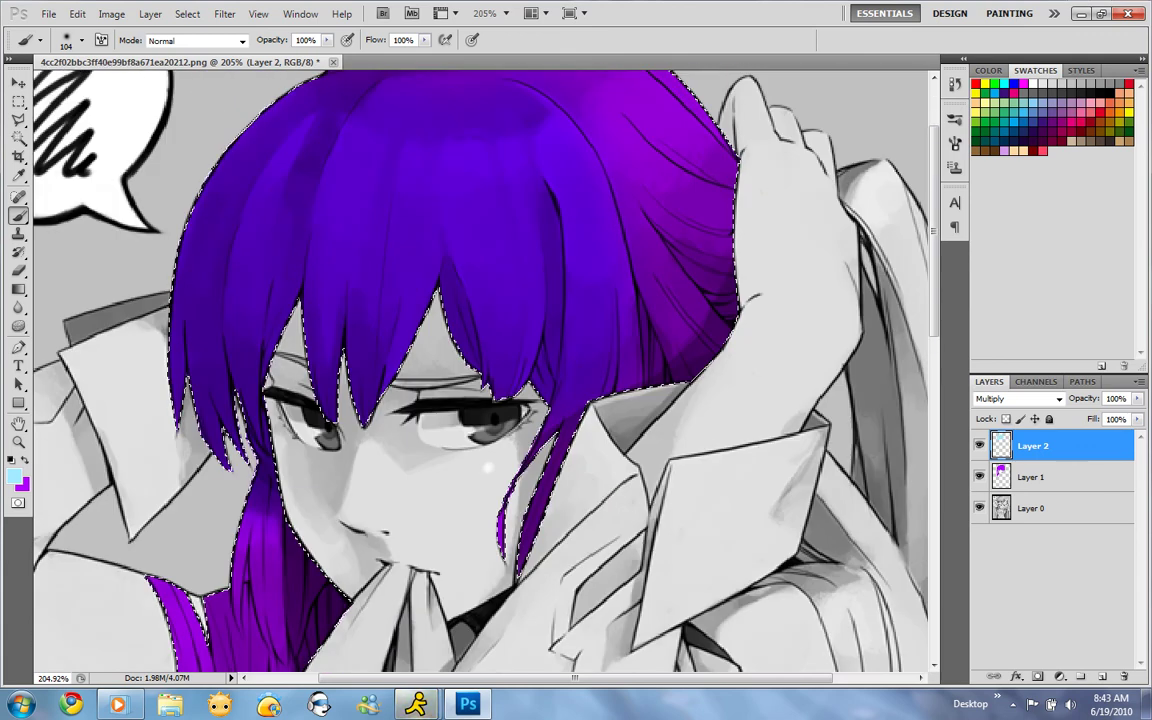
scroll(480, 370, "down", 3)
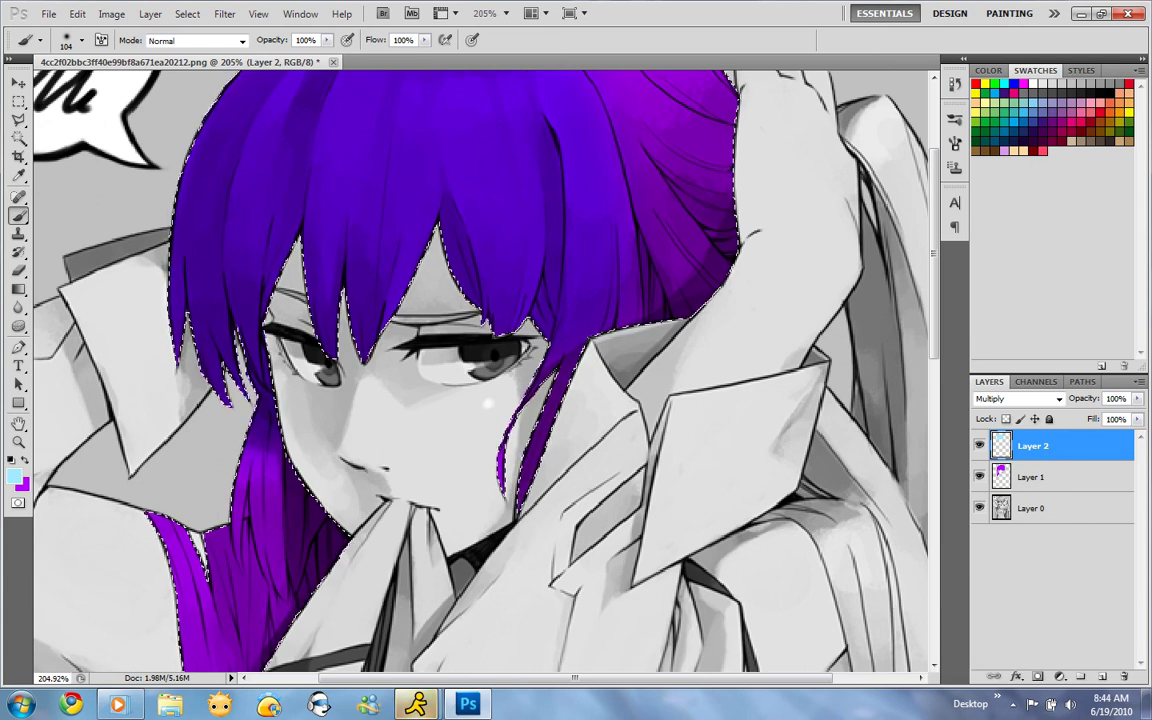
left_click(1012, 704)
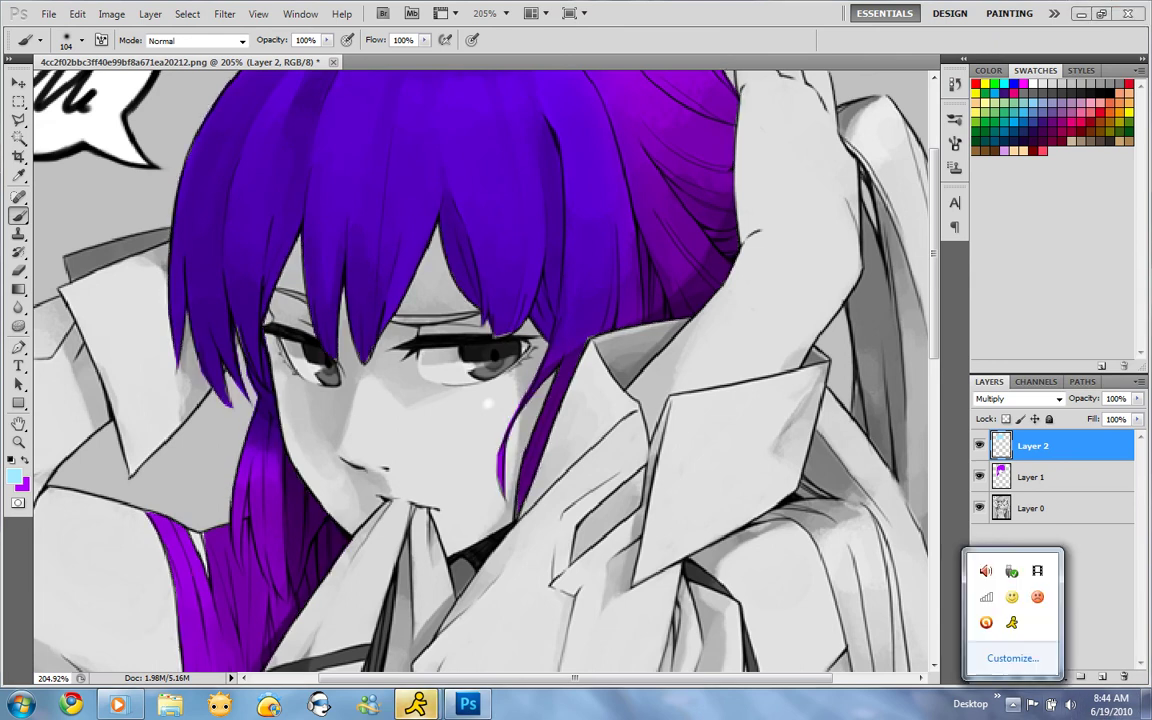